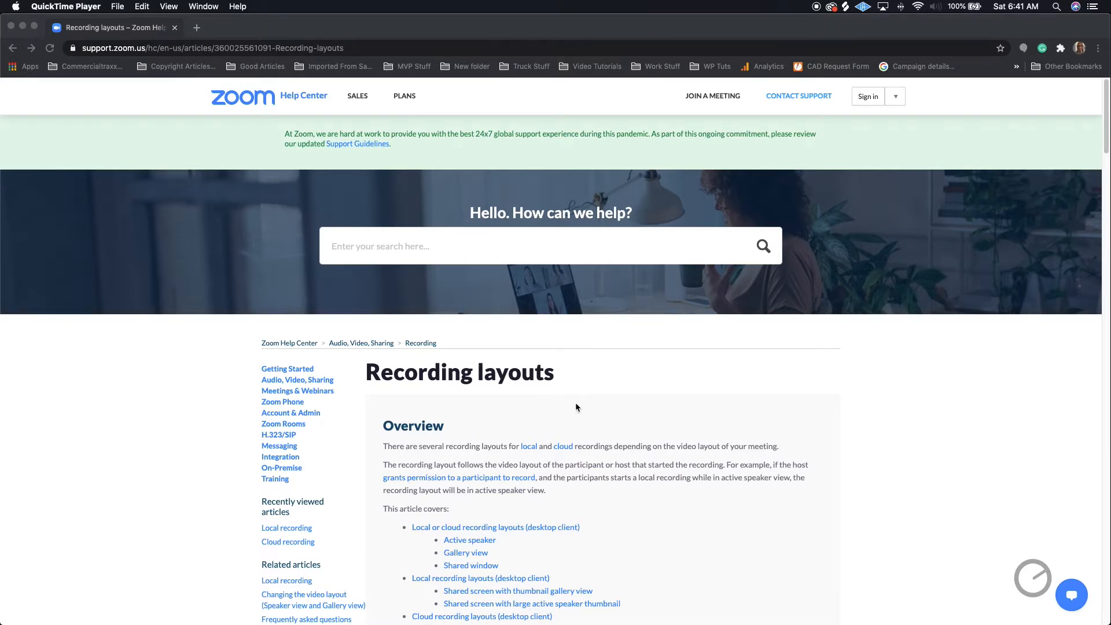
# Read through the Zoom Recording layouts article, examining the local and cloud layouts for active speaker, gallery view and shared screen.
pyautogui.scroll(-6, 575, 405)
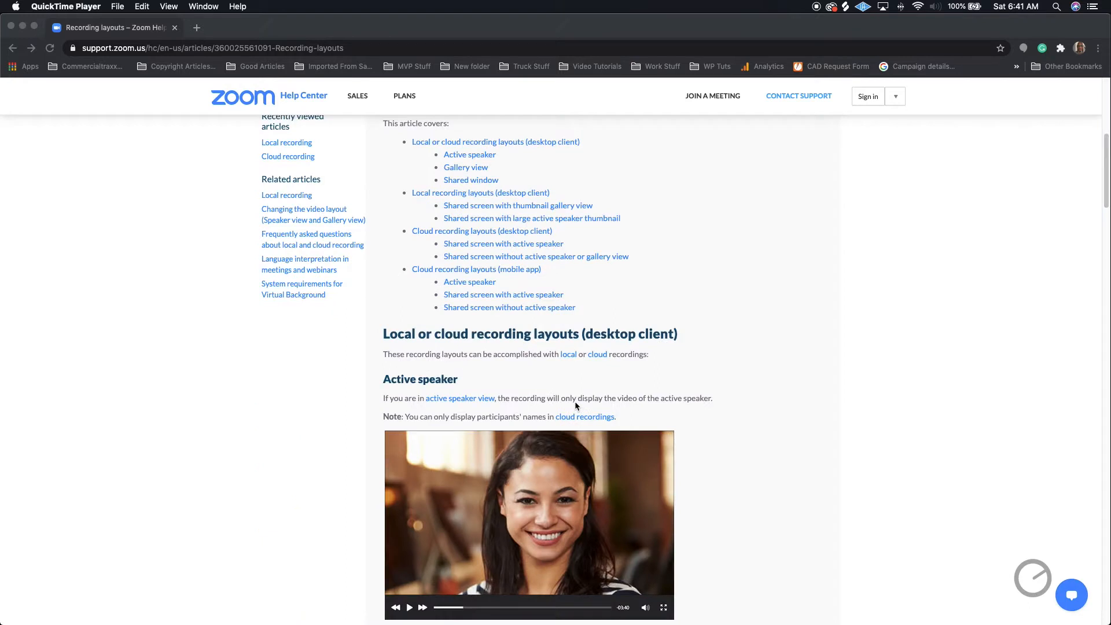
pyautogui.scroll(-1, 575, 402)
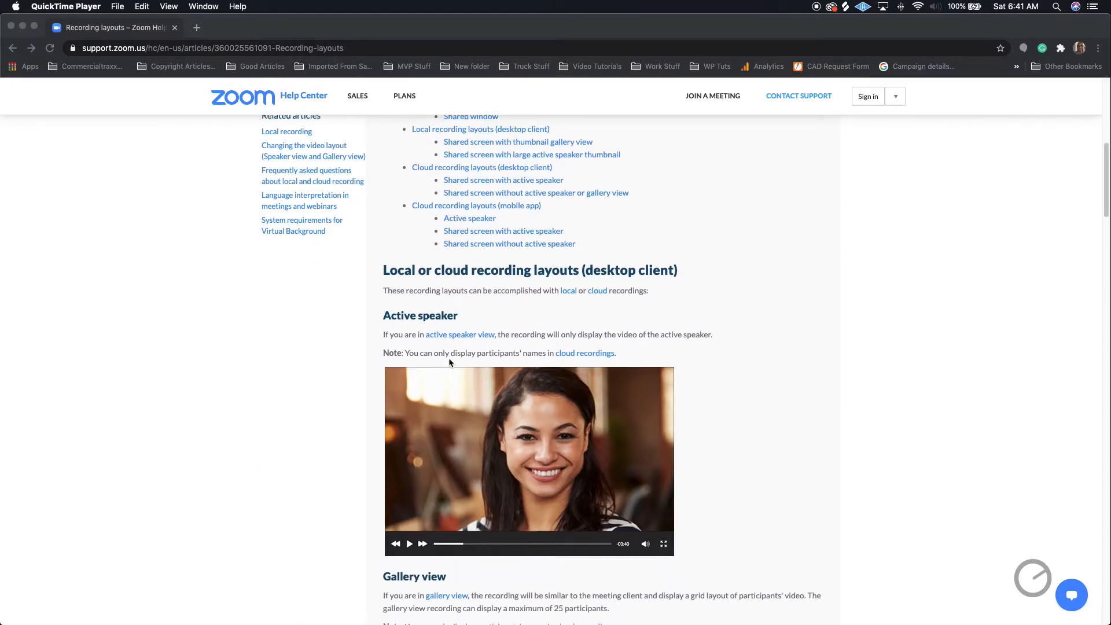
pyautogui.scroll(-5, 549, 411)
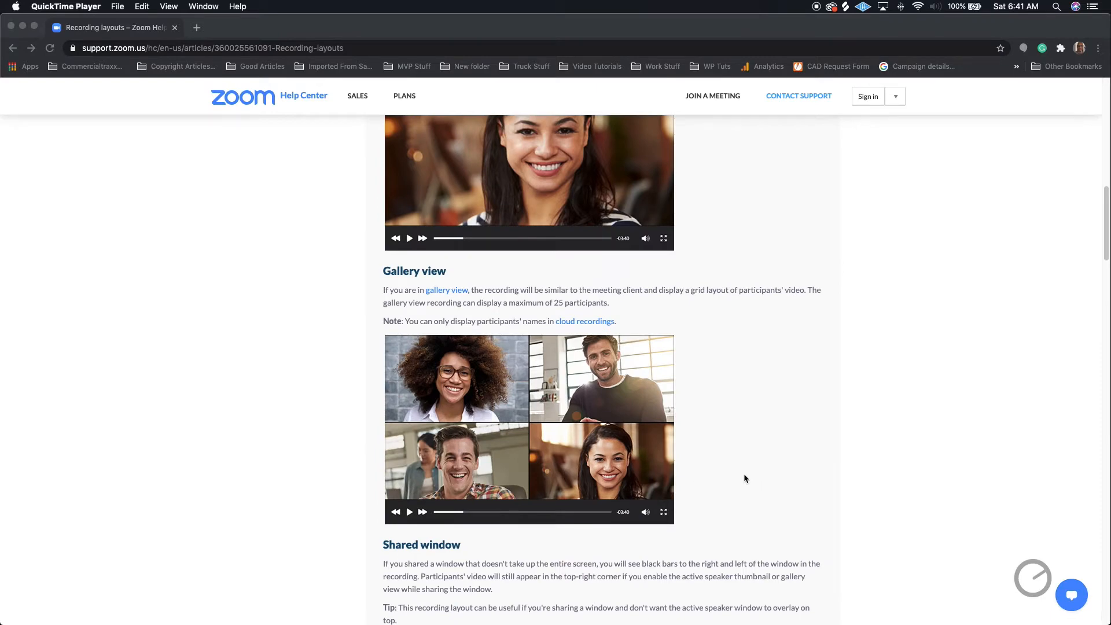
pyautogui.scroll(-3, 706, 457)
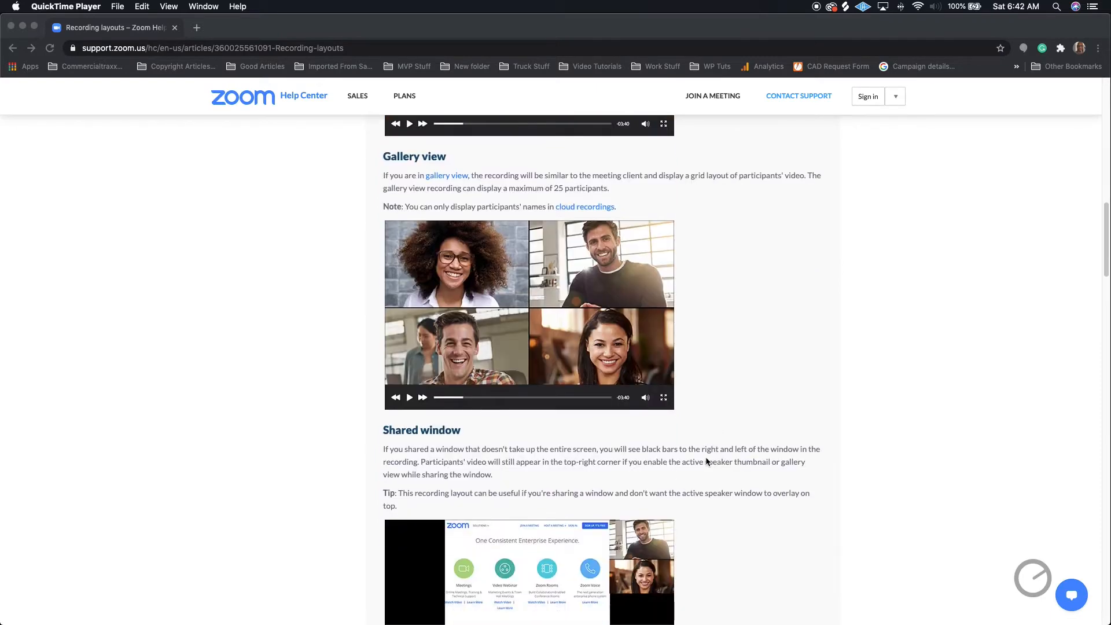
pyautogui.scroll(-3, 706, 461)
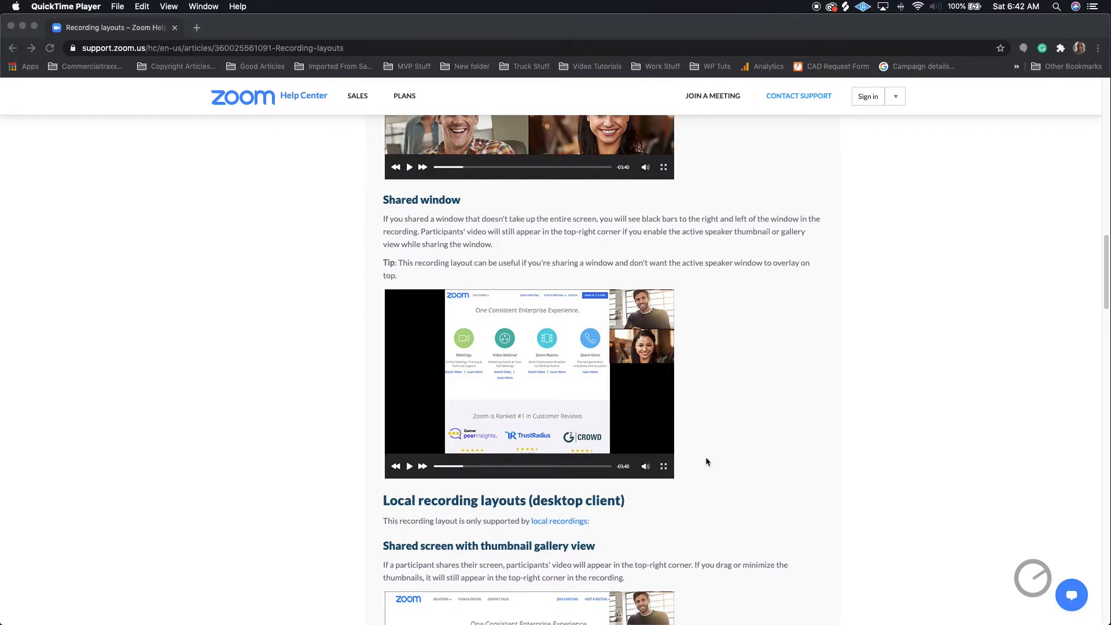
pyautogui.scroll(-1, 706, 458)
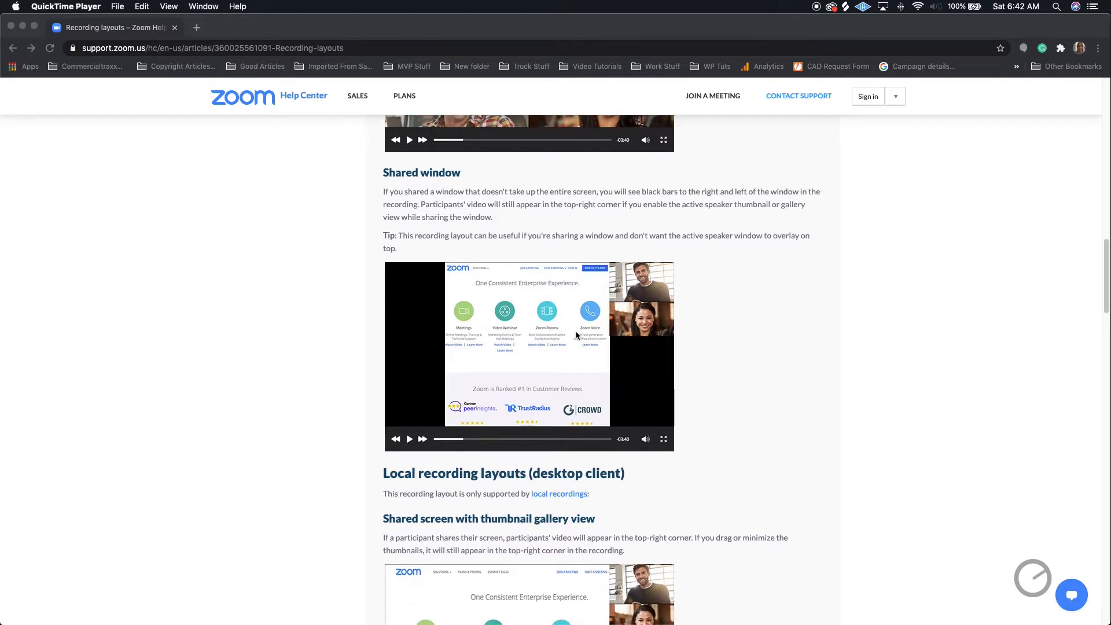
pyautogui.scroll(-4, 804, 411)
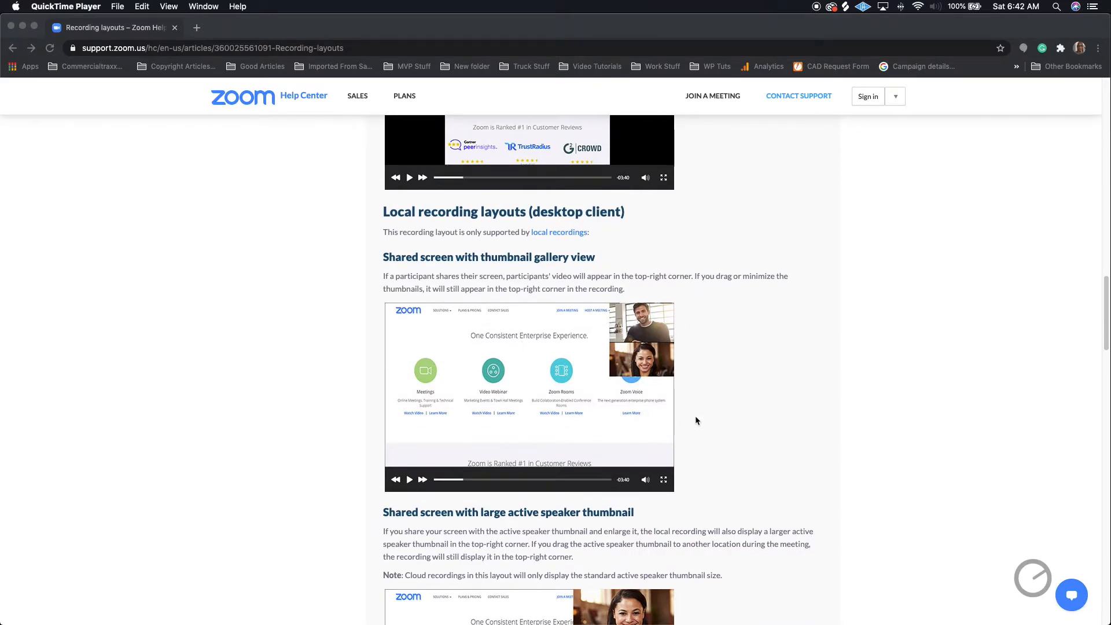
pyautogui.scroll(-1, 696, 415)
pyautogui.scroll(-2, 694, 417)
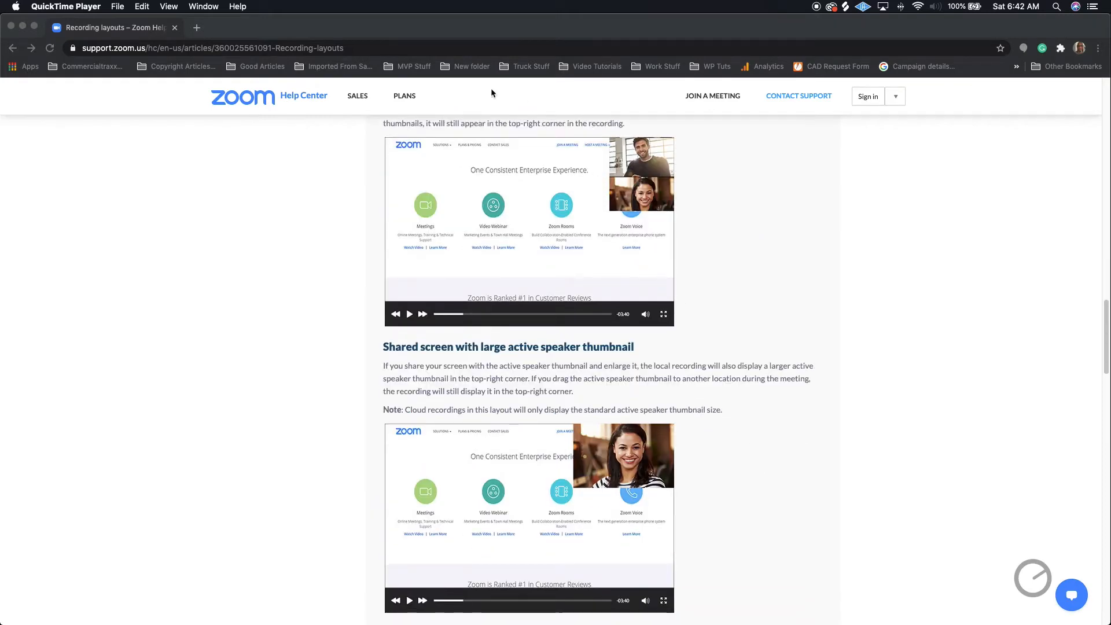
pyautogui.scroll(-5, 667, 450)
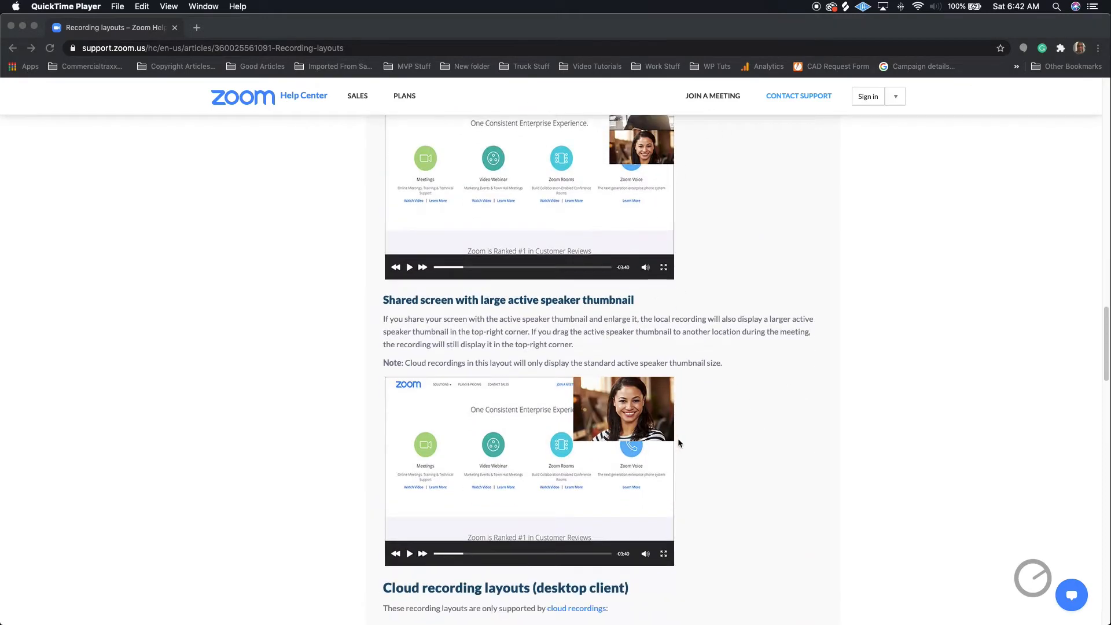
pyautogui.scroll(-1, 681, 436)
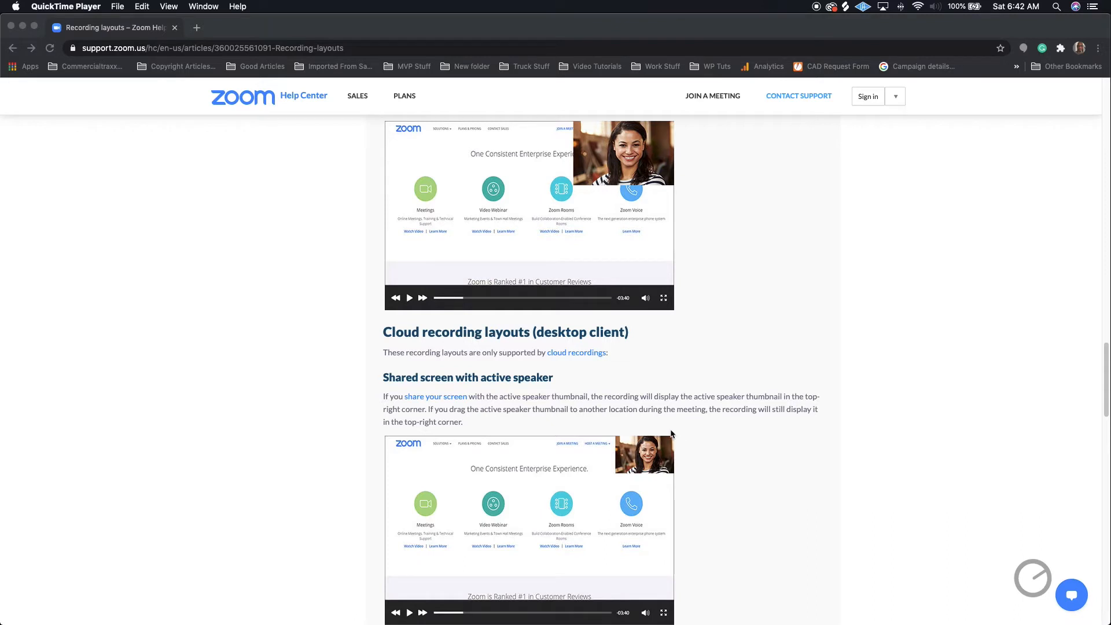
pyautogui.scroll(-1, 672, 428)
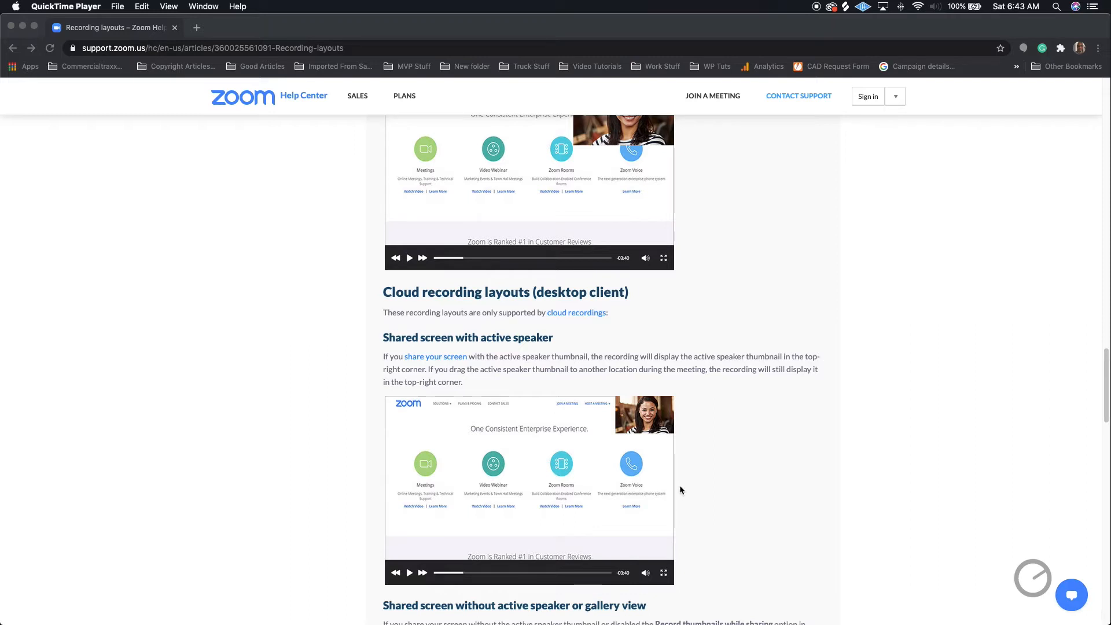
pyautogui.scroll(-15, 752, 487)
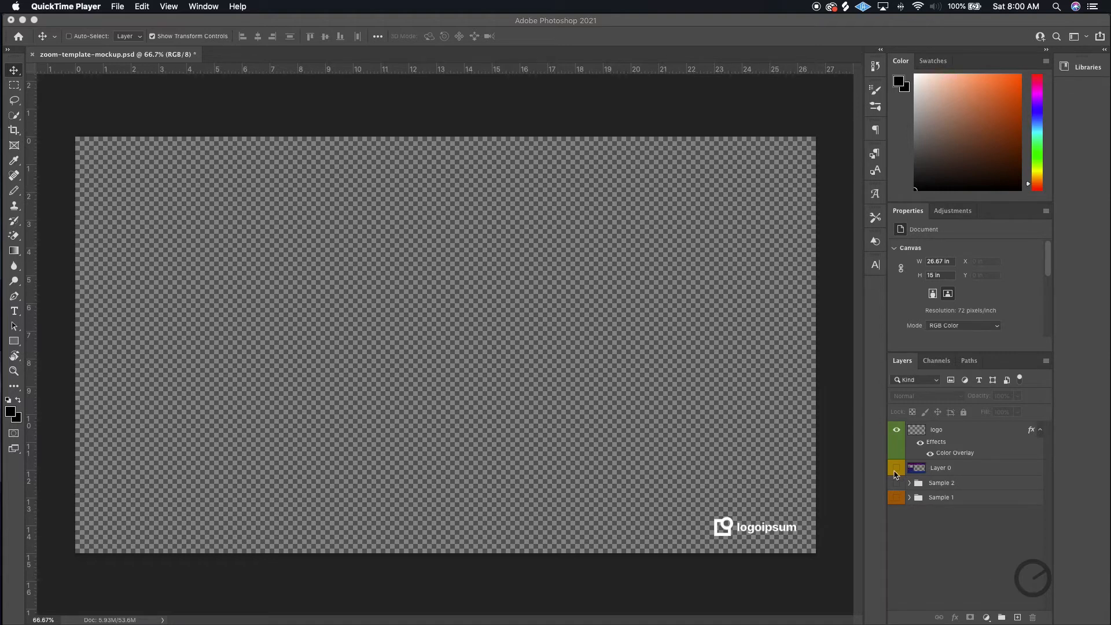
# In Photoshop, preview the template designs in zoom-template-mockup.psd one at a time through the visibility of Layer 0, Sample 2 and Sample 1.
pyautogui.click(896, 468)
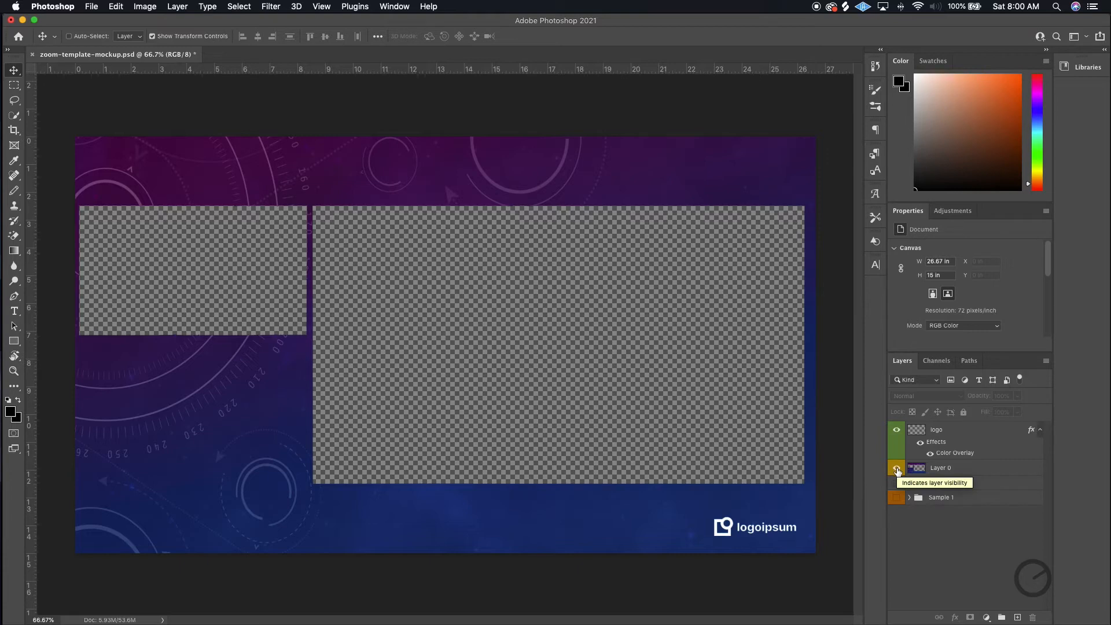
pyautogui.click(898, 471)
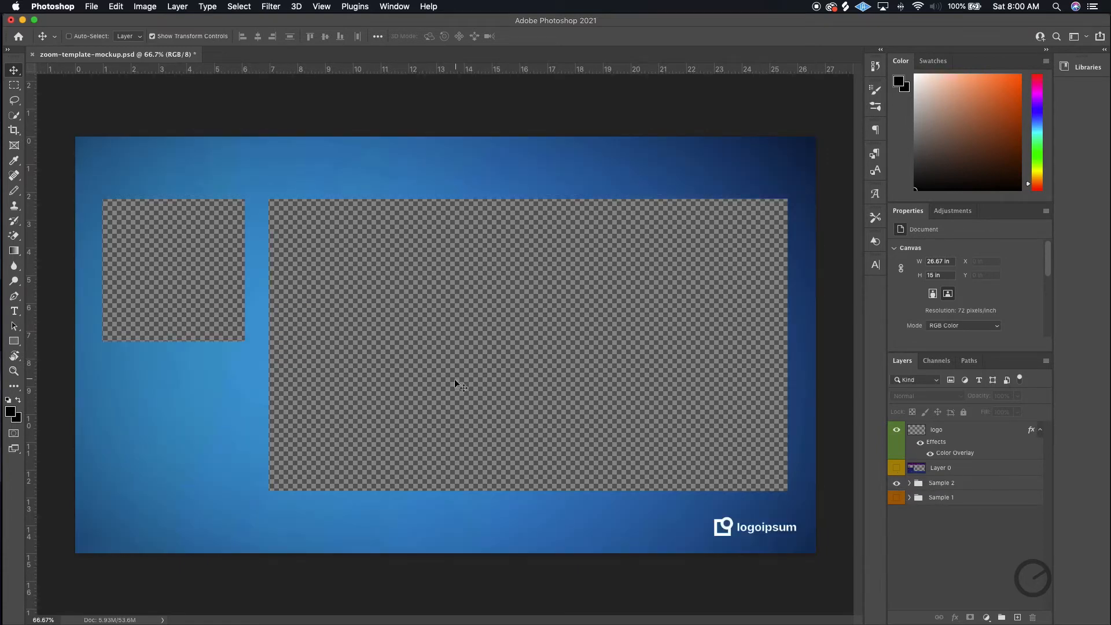
pyautogui.click(896, 483)
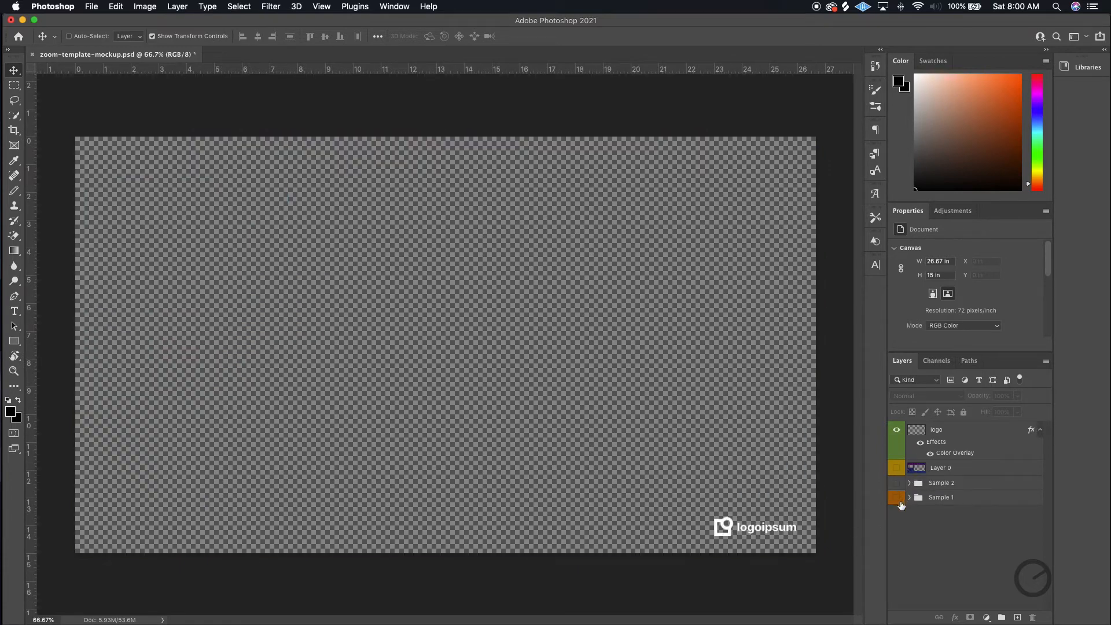
pyautogui.click(897, 497)
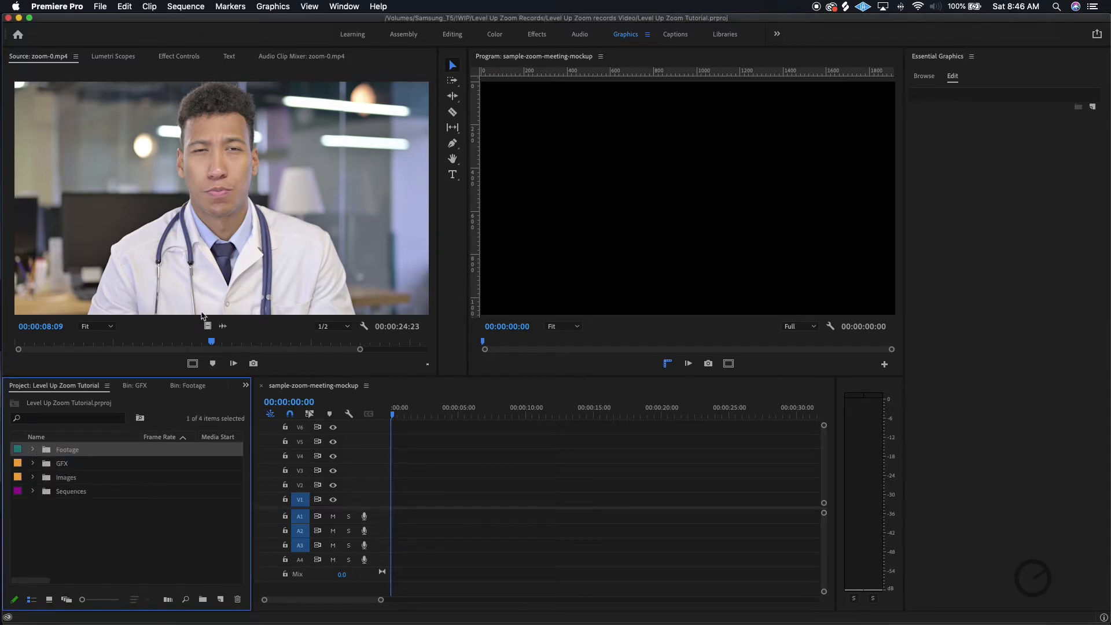
# In Premiere Pro, mark zoom-0.mp4's in point at 00:00:05:16 and place it at the start of V1, keeping the existing sequence settings.
pyautogui.moveTo(214, 343); pyautogui.dragTo(146, 342)
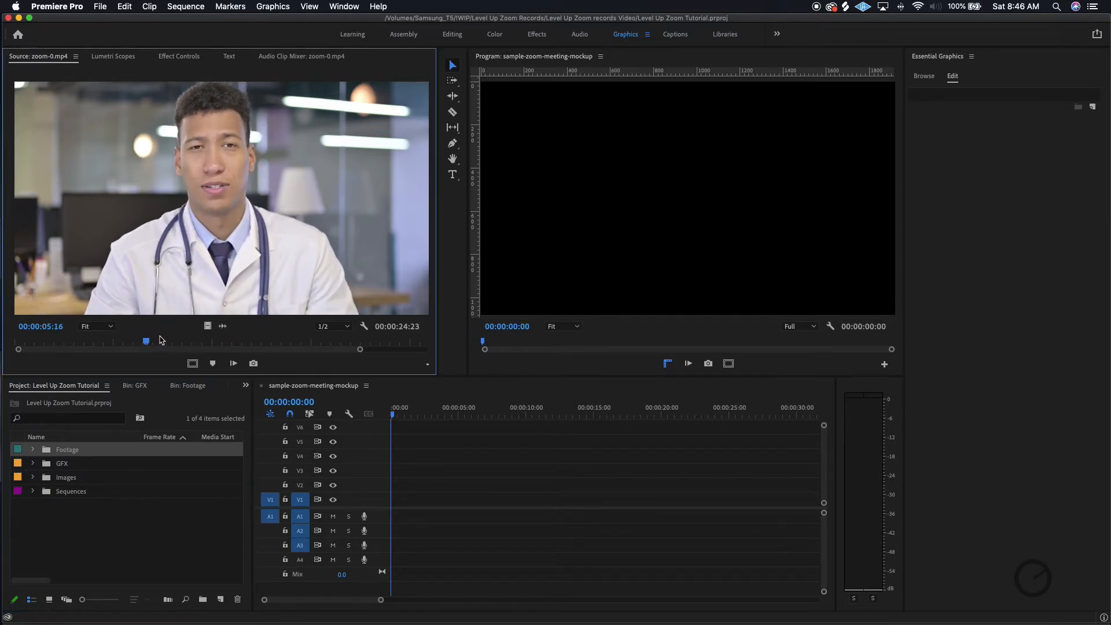
pyautogui.press('i')
pyautogui.moveTo(195, 252); pyautogui.dragTo(381, 503)
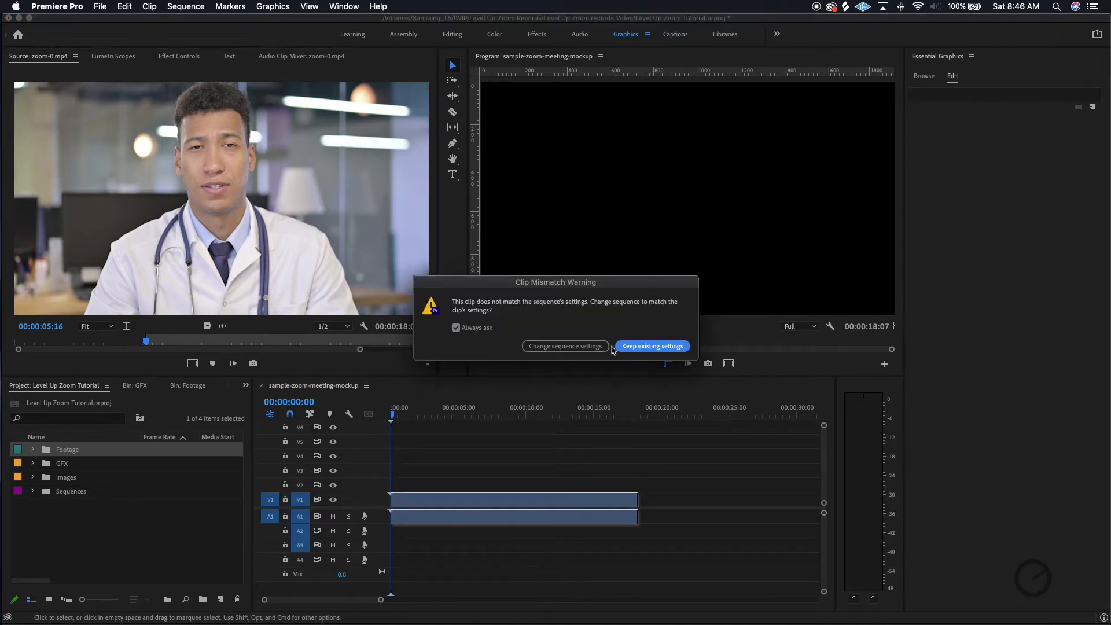
pyautogui.click(626, 347)
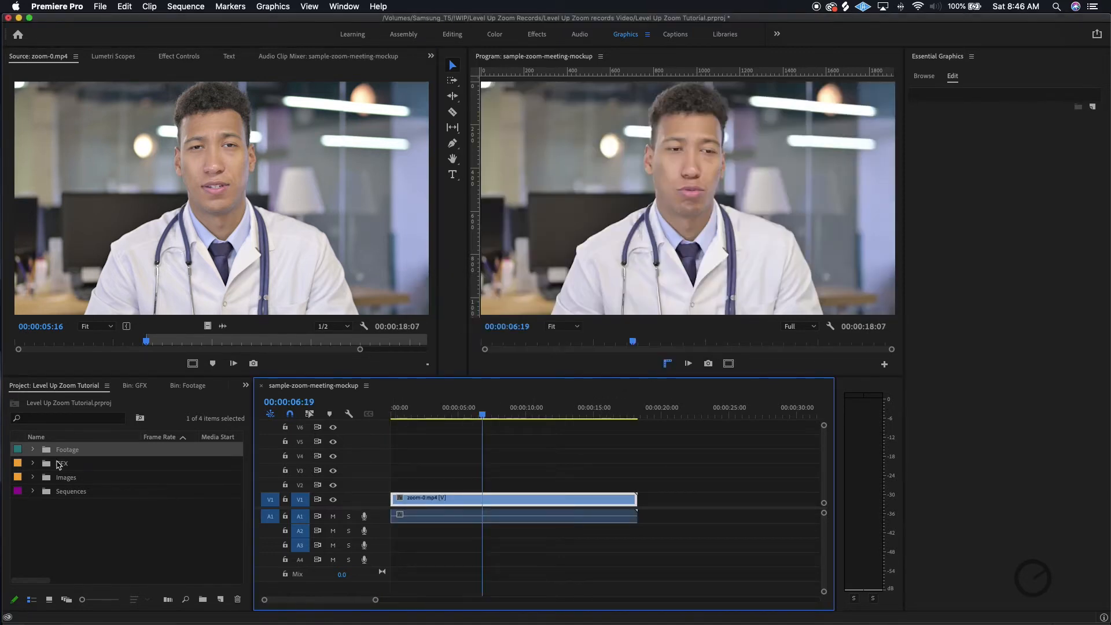
# Place backplate1.png from the GFX bin at the start of V4 and extend it to the end of the zoom-0.mp4 clip.
pyautogui.doubleClick(59, 463)
pyautogui.click(106, 478)
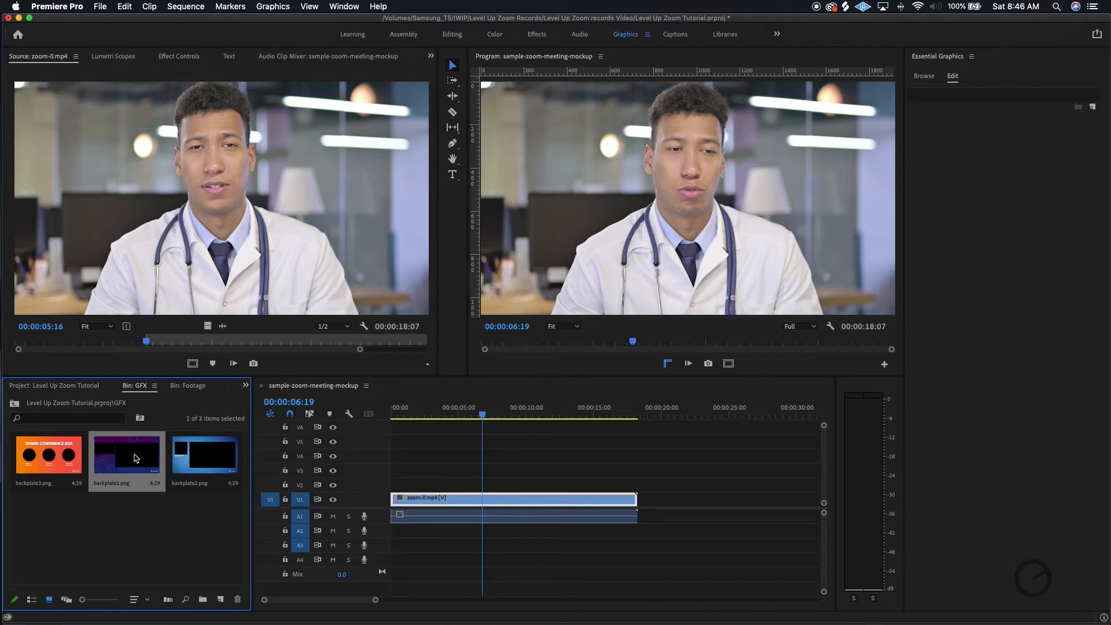
pyautogui.moveTo(135, 458); pyautogui.dragTo(382, 454)
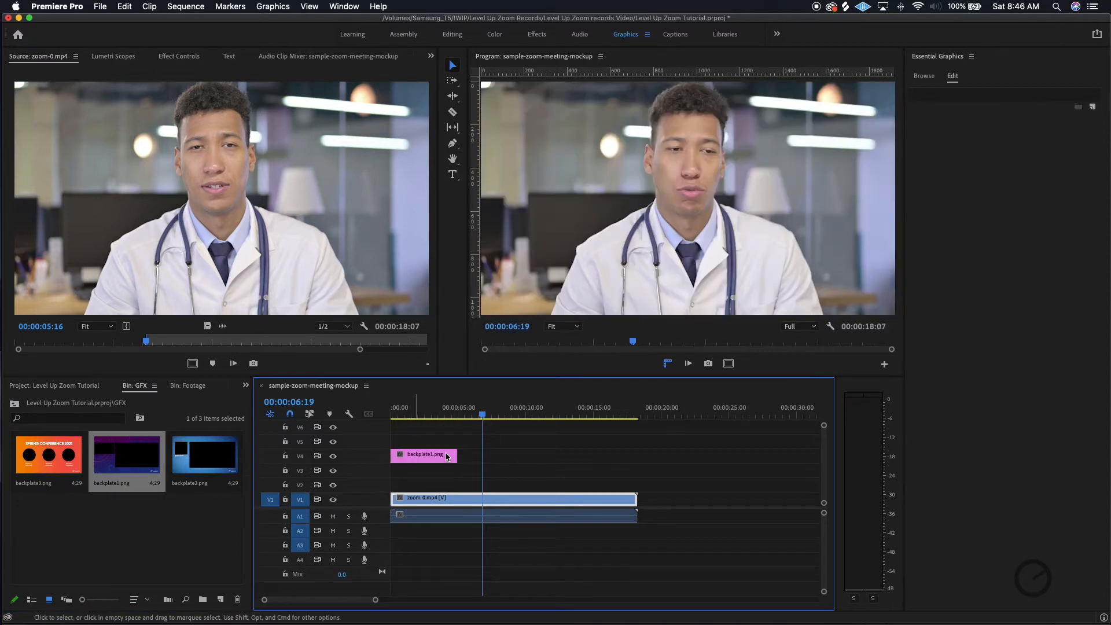
pyautogui.moveTo(451, 454); pyautogui.dragTo(637, 455)
pyautogui.click(446, 457)
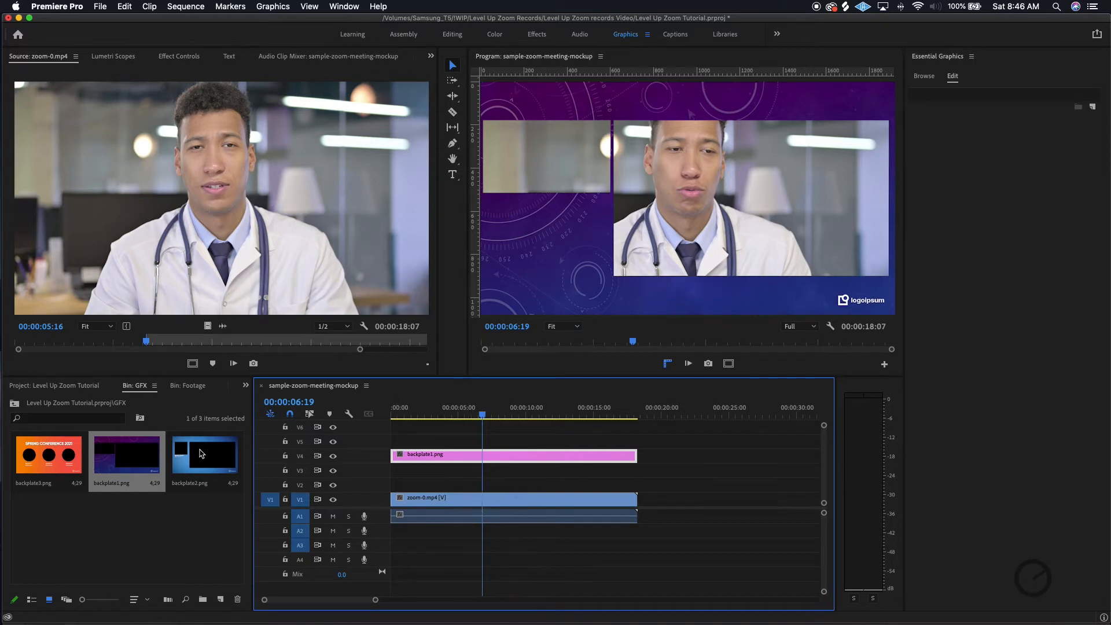
# Add the Powerpoint Export.mp4 video from the Footage bin at the start of V2 and trim it to end with zoom-0.mp4.
pyautogui.click(16, 404)
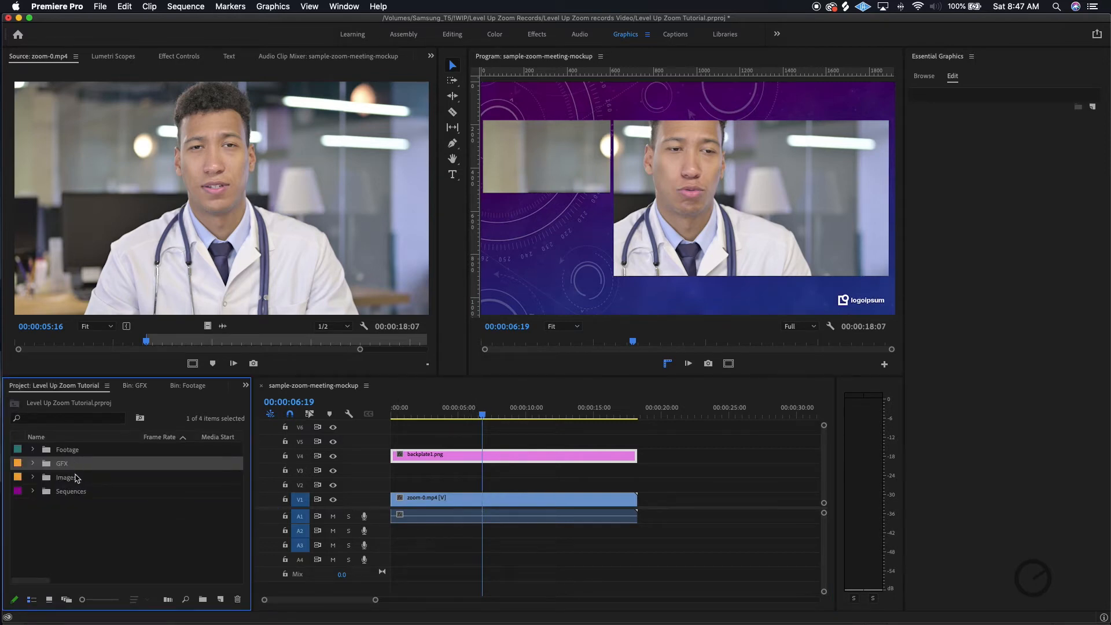
pyautogui.doubleClick(66, 450)
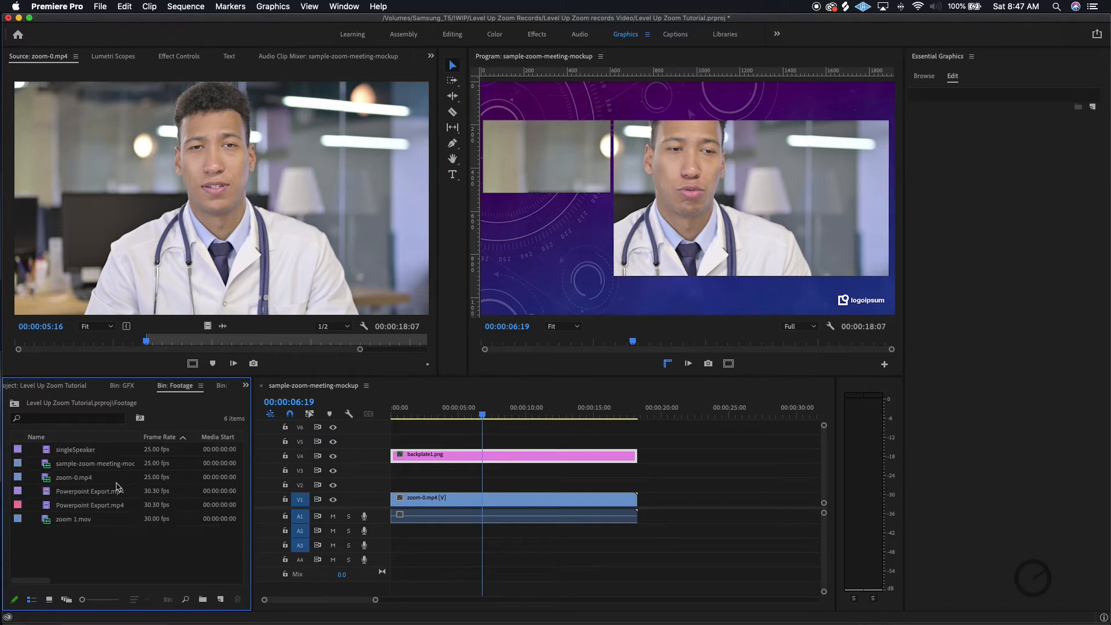
pyautogui.click(74, 519)
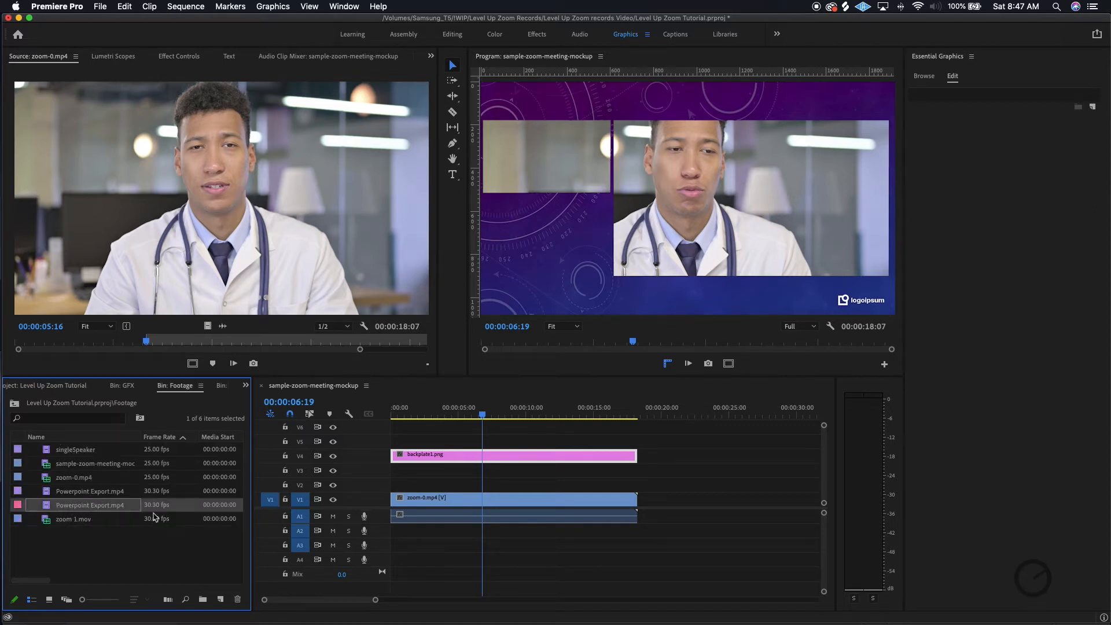
pyautogui.doubleClick(49, 507)
pyautogui.moveTo(207, 326); pyautogui.dragTo(376, 486)
pyautogui.moveTo(755, 485); pyautogui.dragTo(637, 489)
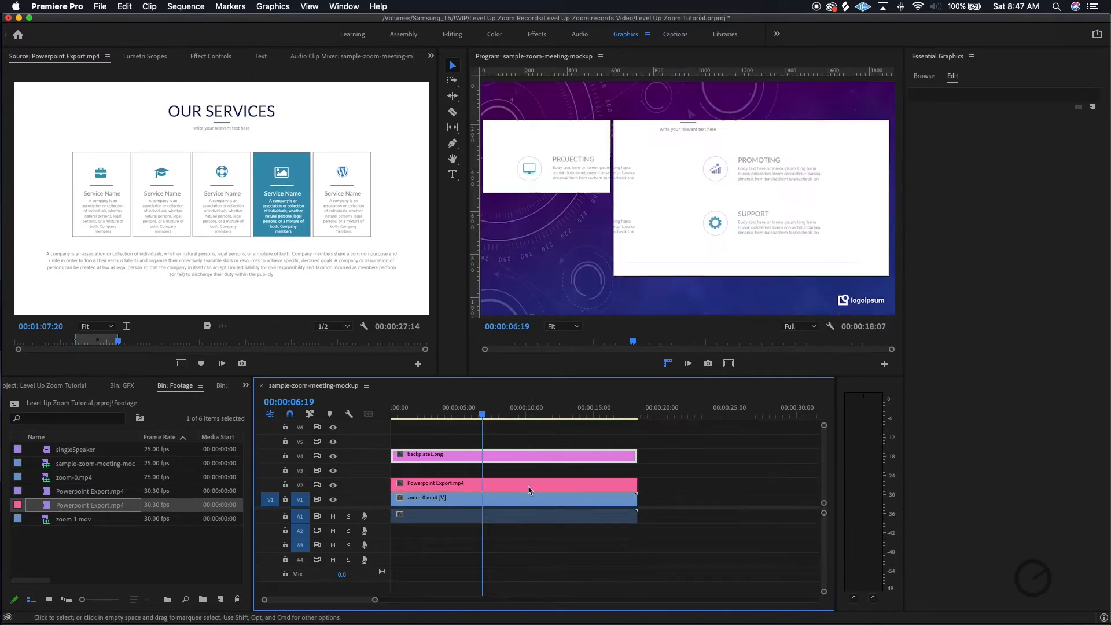
# Inspect the stacked clips by temporarily hiding tracks V4 and V2, and move the playhead to 00:00:01:06.
pyautogui.click(333, 456)
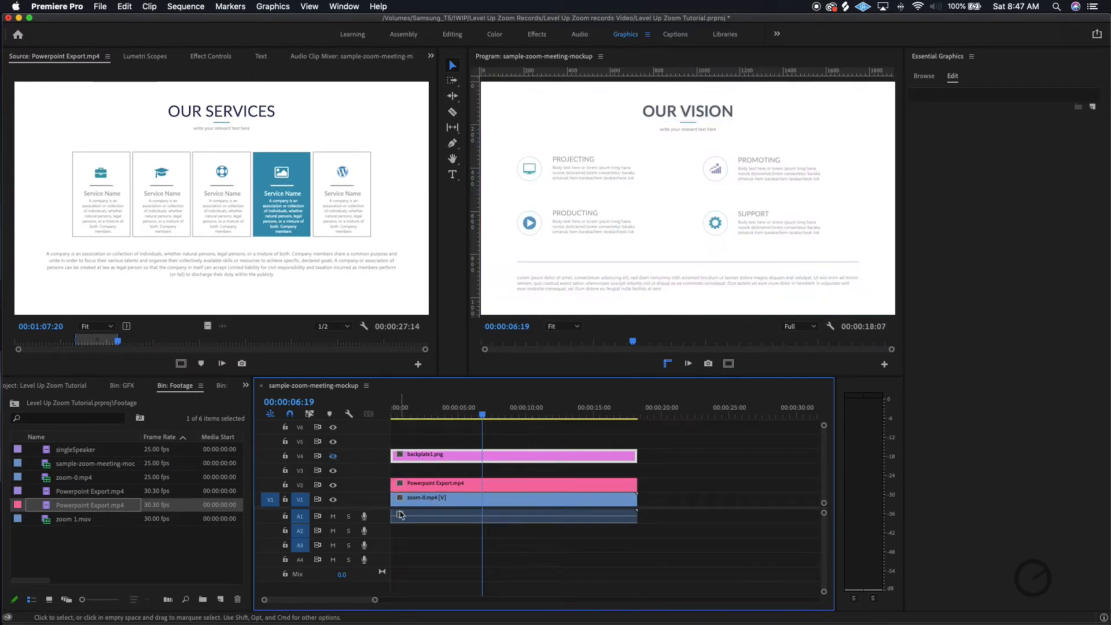
pyautogui.click(333, 485)
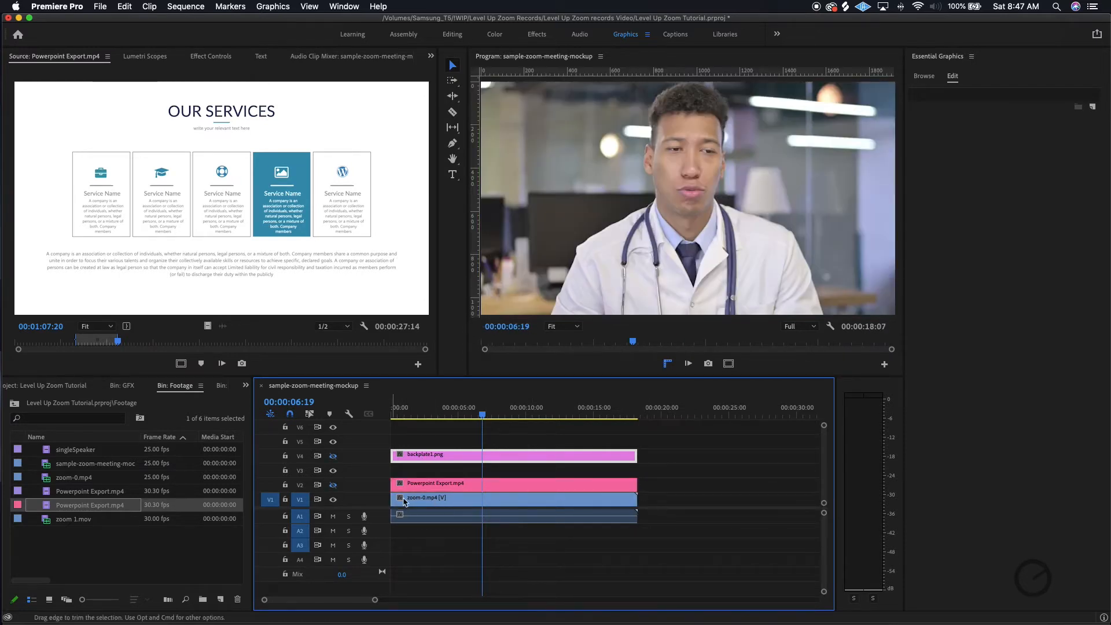
pyautogui.click(334, 486)
pyautogui.moveTo(445, 409); pyautogui.dragTo(407, 412)
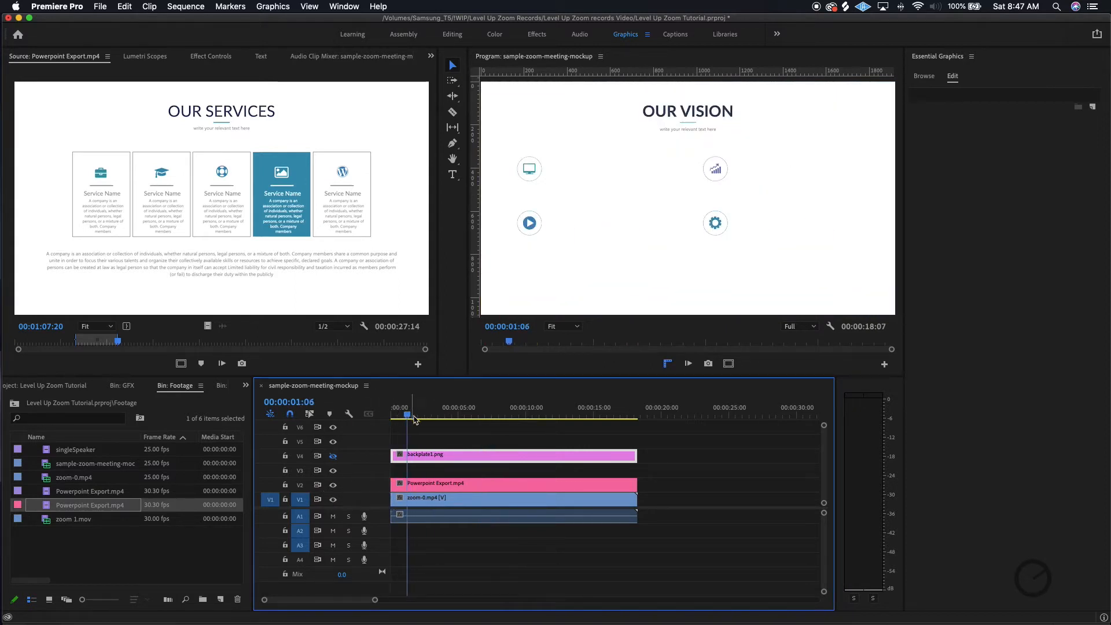
pyautogui.click(333, 456)
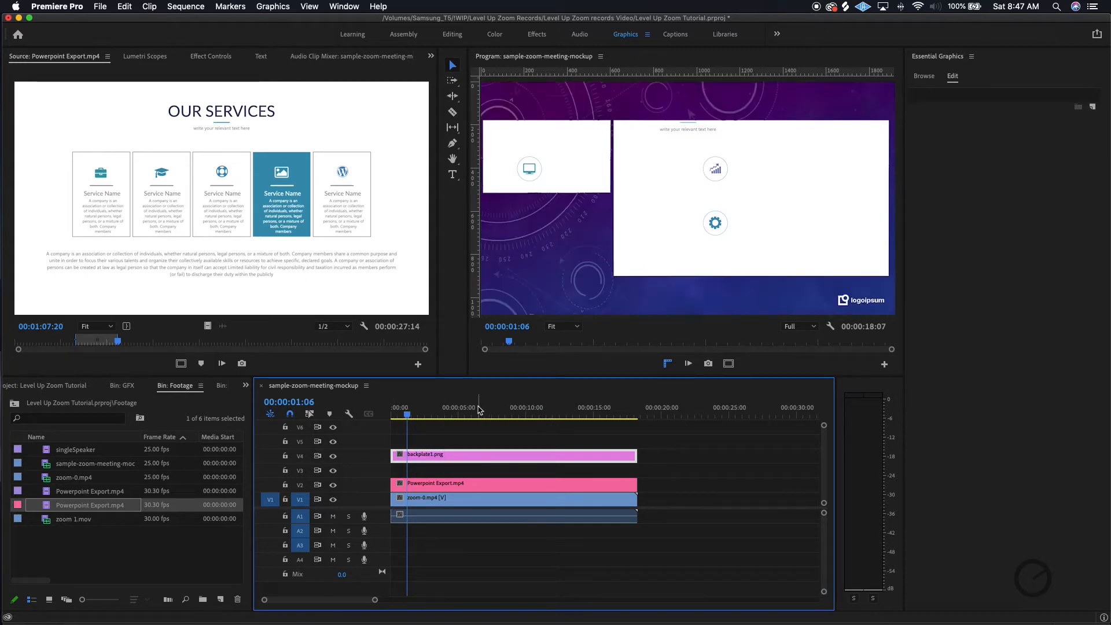
# Scale down and reposition the Powerpoint Export.mp4 clip on V2 so the slide fits the backplate's large opening.
pyautogui.click(449, 489)
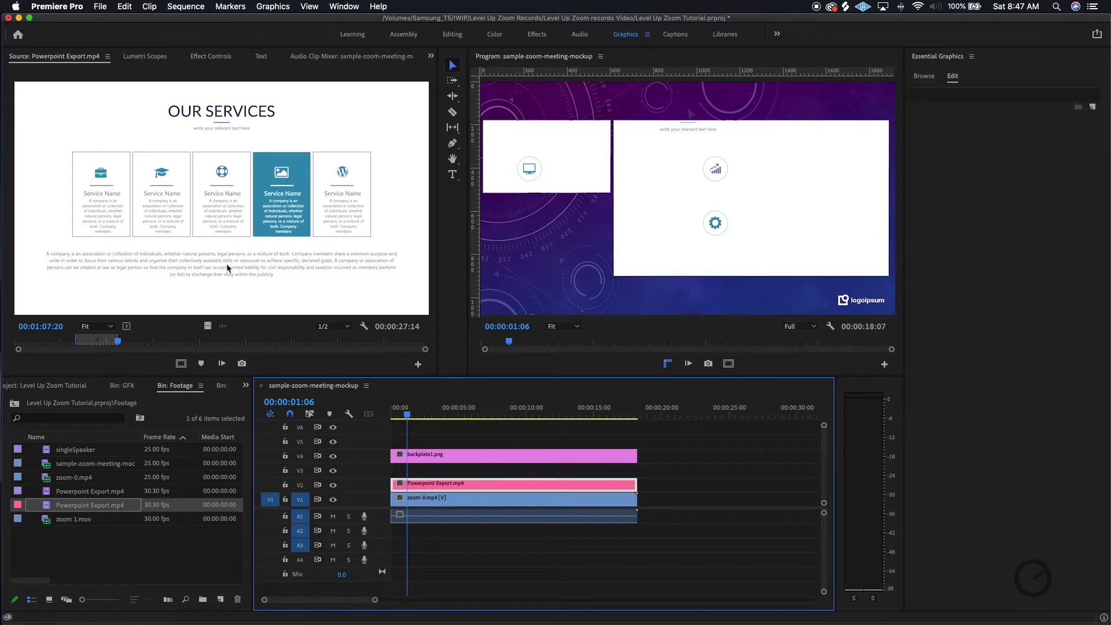
pyautogui.click(221, 56)
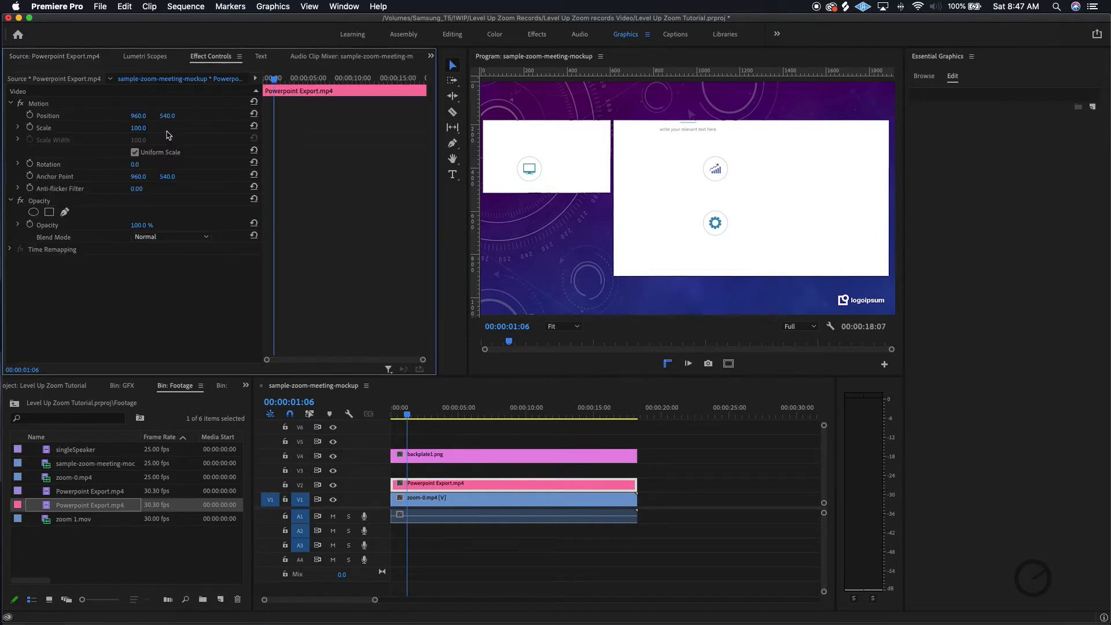
pyautogui.moveTo(138, 119)
pyautogui.mouseDown()
pyautogui.moveTo(301, 119)
pyautogui.moveTo(108, 131)
pyautogui.moveTo(122, 130)
pyautogui.moveTo(120, 116)
pyautogui.mouseUp()
# Scale zoom-0.mp4 on V1 to 38 at position 301, 378 to fit the backplate's small opening, and scrub the layout to 00:00:13:24.
pyautogui.click(461, 498)
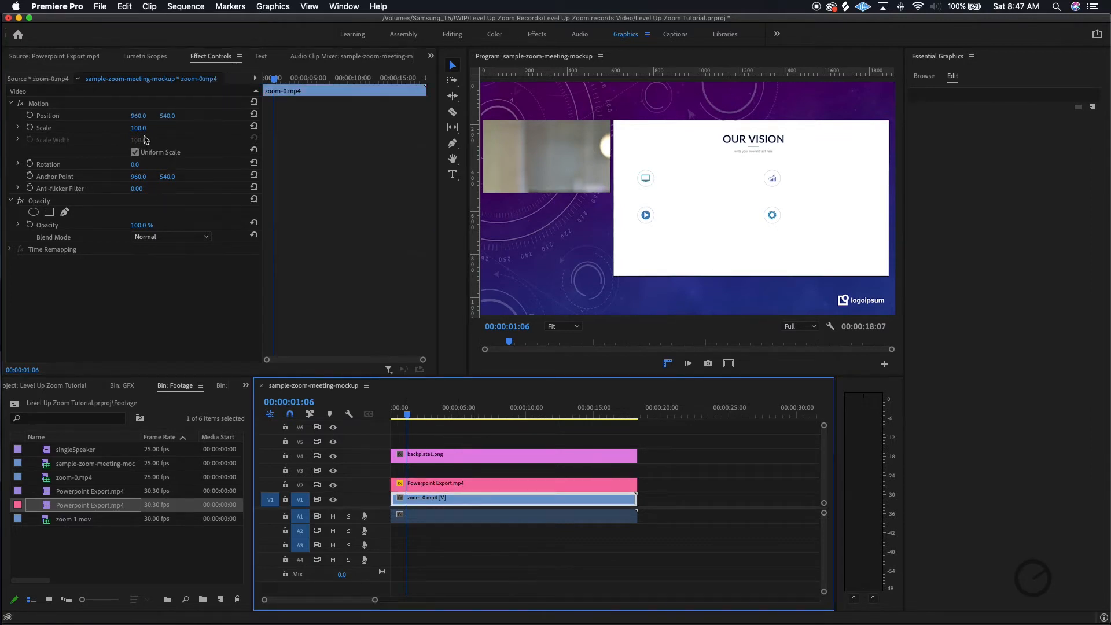
pyautogui.moveTo(139, 128); pyautogui.dragTo(1, 116)
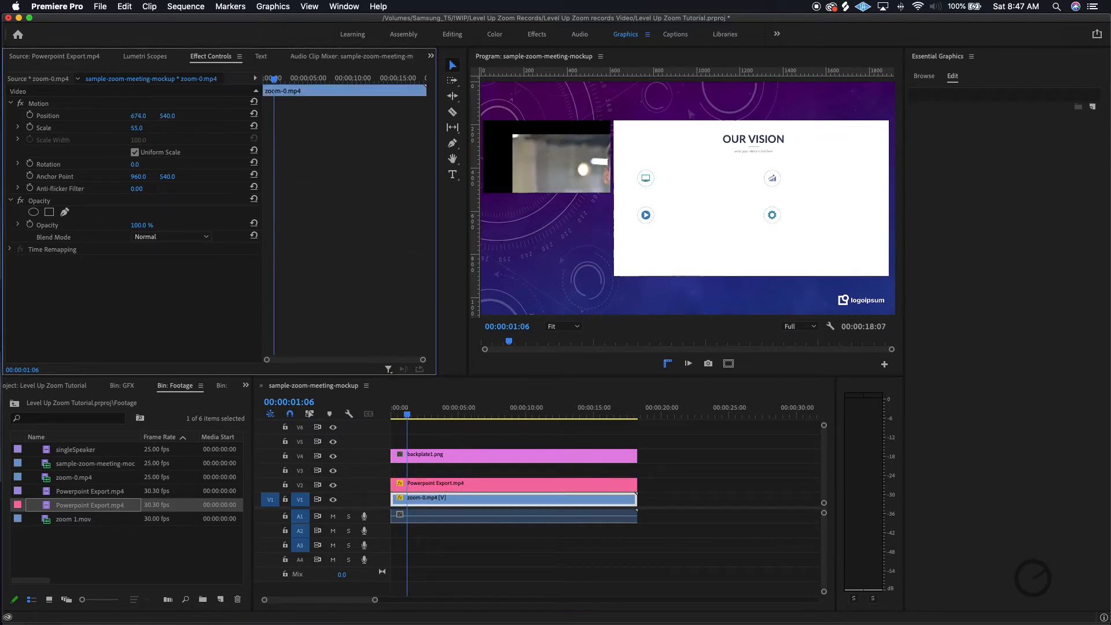
pyautogui.moveTo(138, 116); pyautogui.dragTo(27, 116)
pyautogui.click(144, 127)
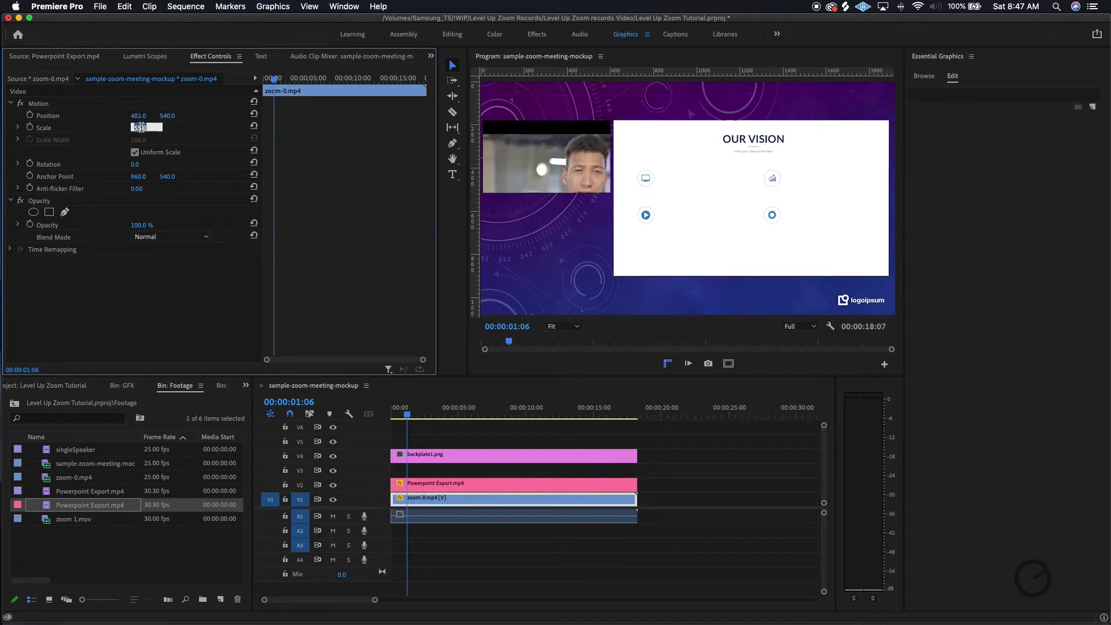
pyautogui.click(185, 130)
pyautogui.moveTo(138, 129); pyautogui.dragTo(82, 119)
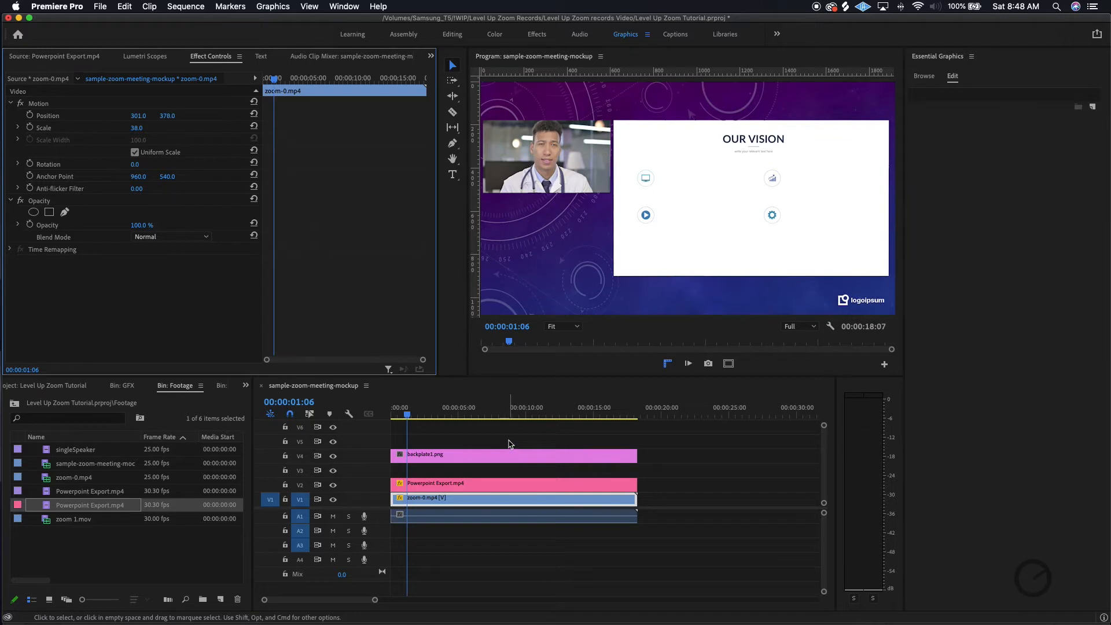
pyautogui.click(400, 409)
pyautogui.moveTo(400, 411); pyautogui.dragTo(568, 397)
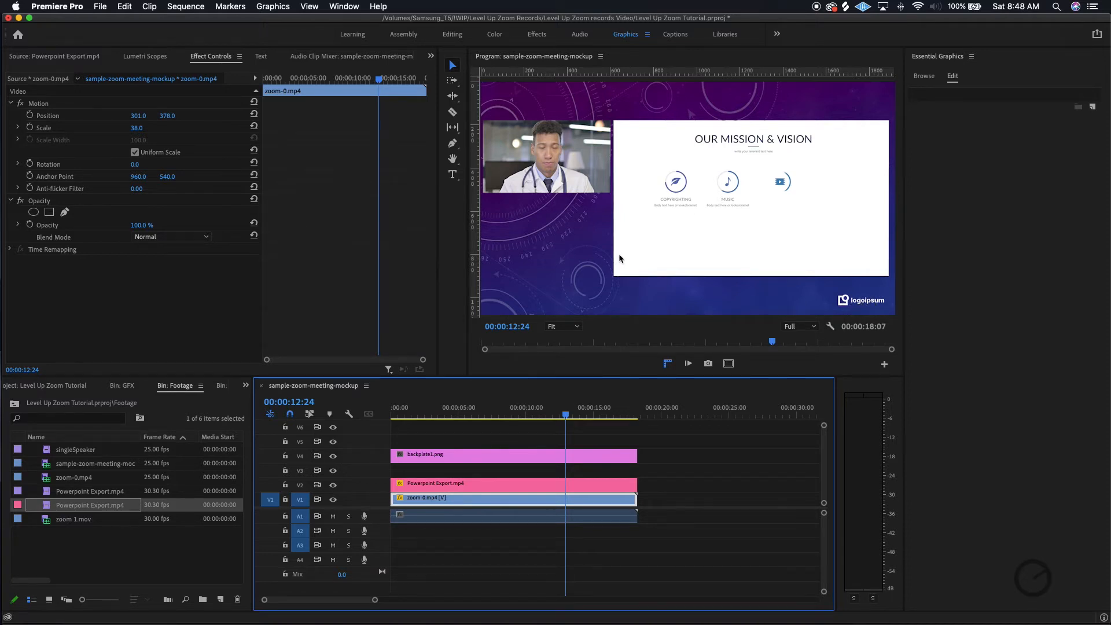
pyautogui.click(602, 414)
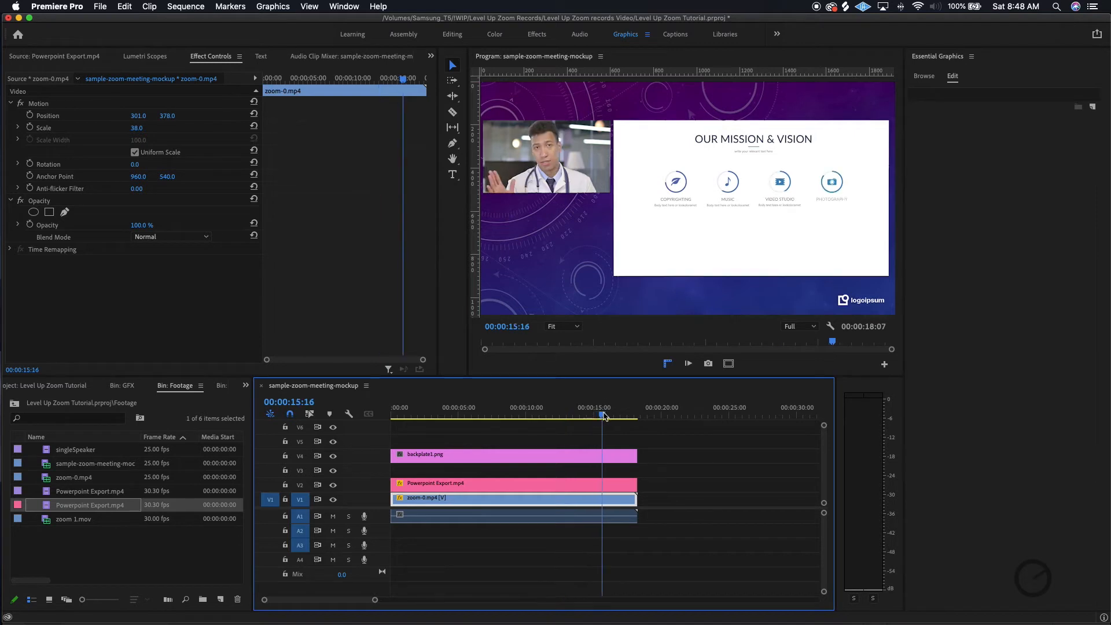
pyautogui.moveTo(603, 415); pyautogui.dragTo(579, 412)
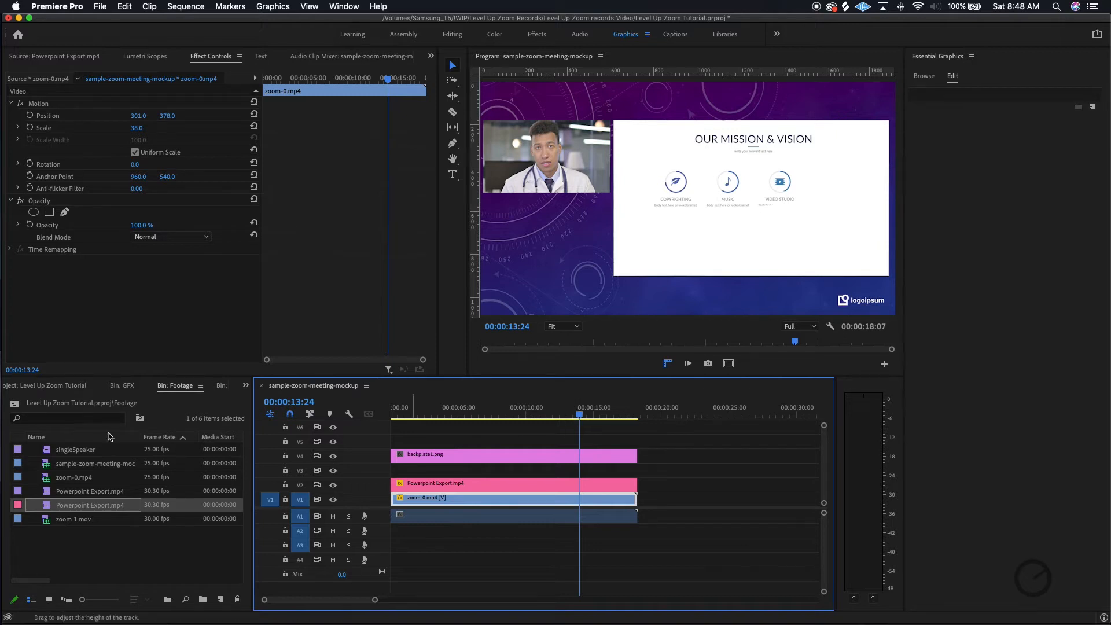
# Replace backplate1.png on V4 with backplate2.png from the GFX bin, keeping the clip's length.
pyautogui.click(14, 402)
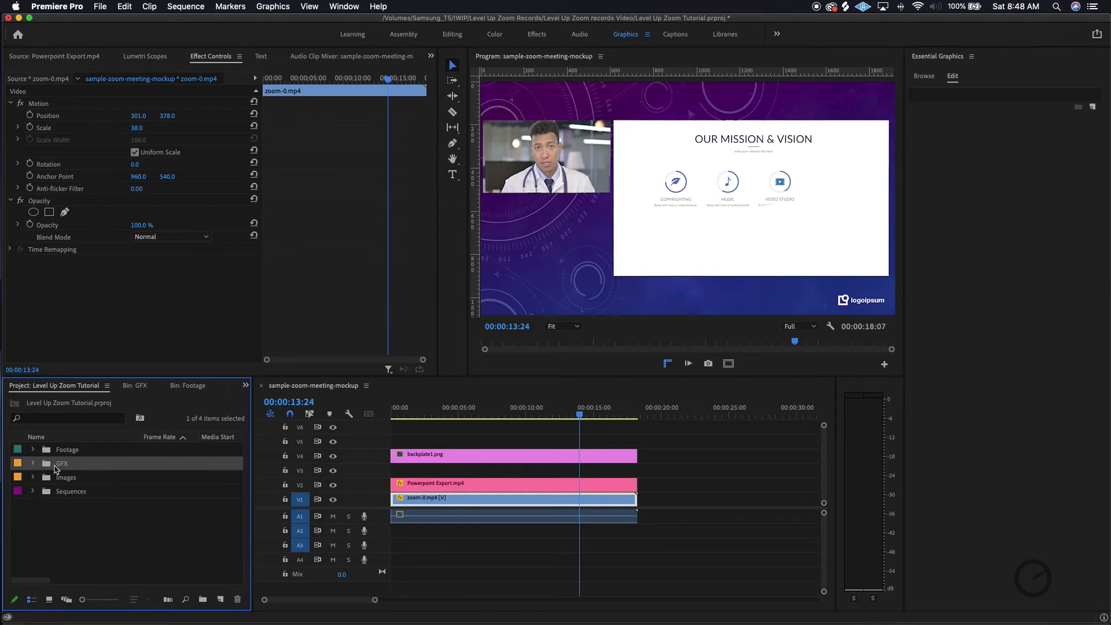
pyautogui.doubleClick(52, 466)
pyautogui.click(97, 509)
pyautogui.click(191, 457)
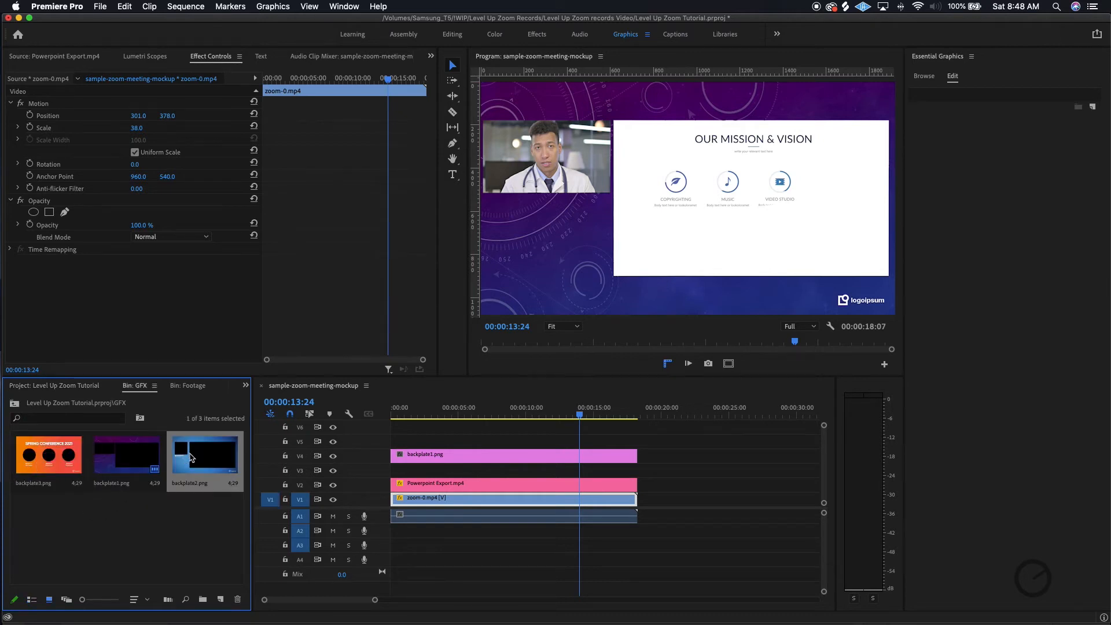
pyautogui.click(230, 480)
pyautogui.moveTo(231, 480); pyautogui.dragTo(419, 460)
pyautogui.click(502, 458)
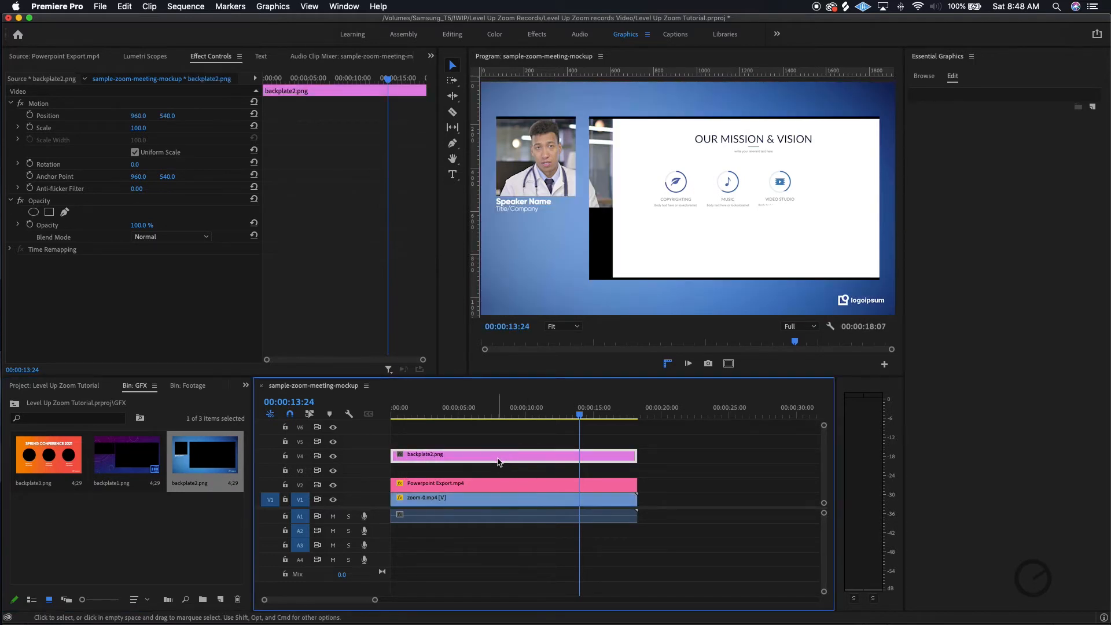
# At 00:00:07:21, enlarge and reposition the Powerpoint Export.mp4 clip on V2 to fill backplate2's large opening.
pyautogui.click(496, 409)
pyautogui.click(470, 484)
pyautogui.moveTo(136, 128); pyautogui.dragTo(179, 118)
# Move the zoom-0.mp4 clip on V1 to position 273, 353 to centre the speaker in backplate2's small opening.
pyautogui.click(501, 498)
pyautogui.moveTo(138, 116); pyautogui.dragTo(162, 116)
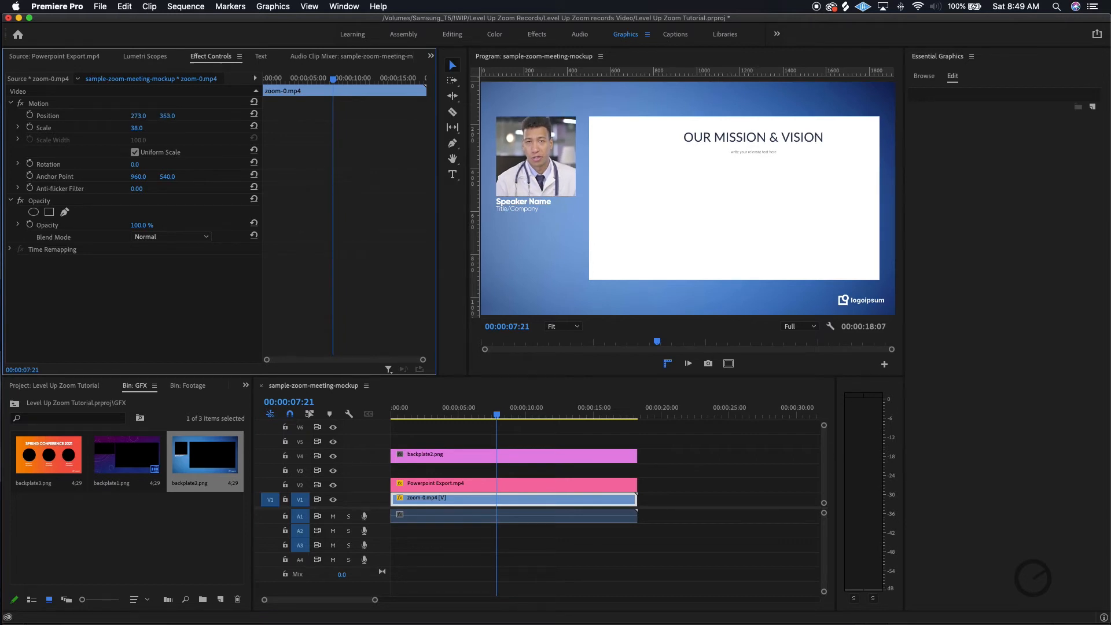
pyautogui.moveTo(495, 410); pyautogui.dragTo(544, 410)
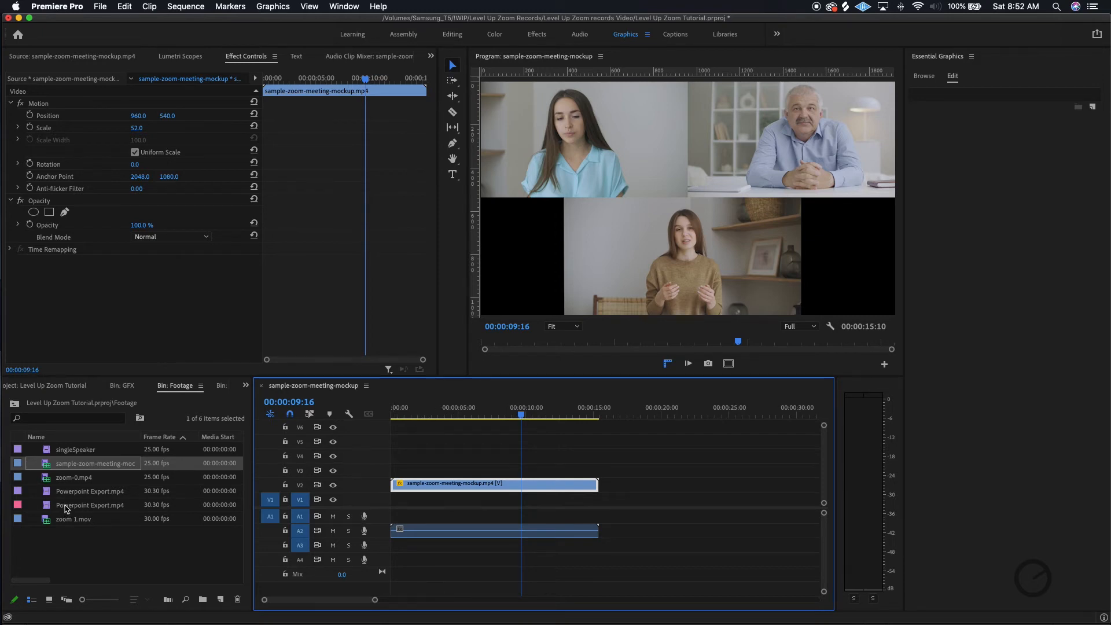
# Place backplate3.png from the GFX bin on V5 above the sample-zoom-meeting-mockup.mp4 clip, with track V5 shown.
pyautogui.click(15, 403)
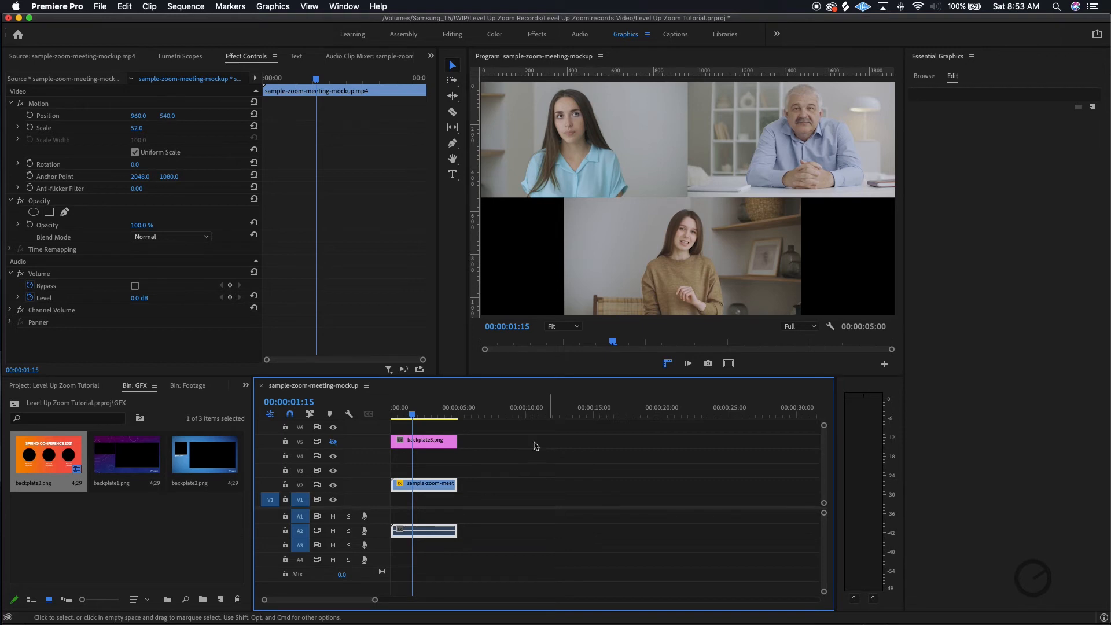
pyautogui.click(333, 441)
pyautogui.moveTo(411, 411); pyautogui.dragTo(391, 411)
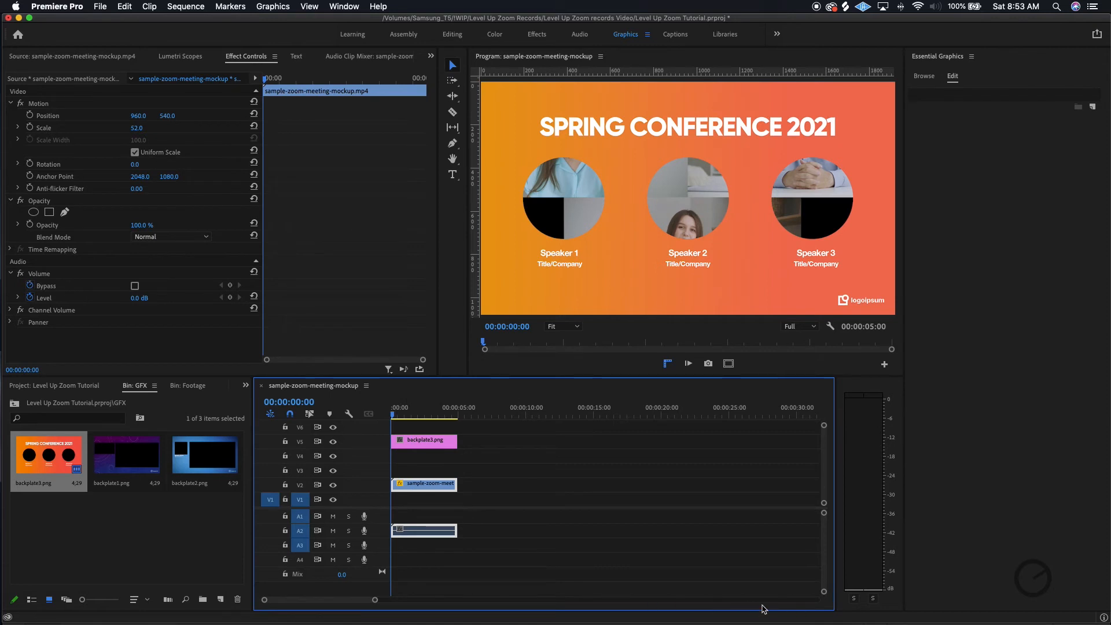
# At 00:00:00:07, move the sample-zoom-meeting-mockup.mp4 clip to position 409, 312 so the bottom participant fills the Speaker 1 circle.
pyautogui.moveTo(375, 600); pyautogui.dragTo(322, 599)
pyautogui.moveTo(431, 415); pyautogui.dragTo(417, 413)
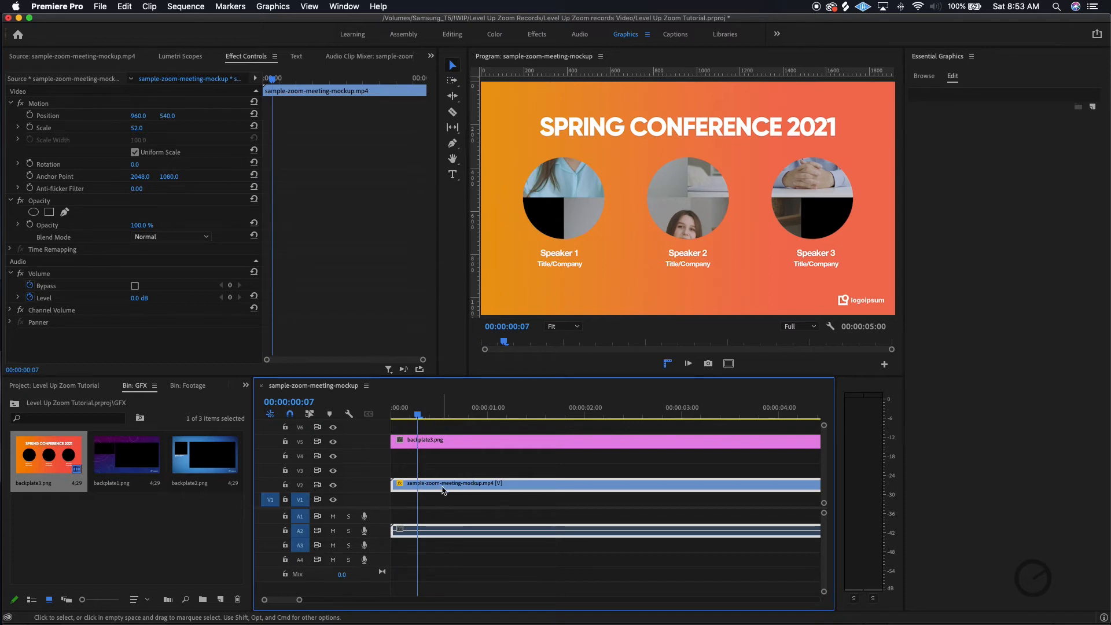
pyautogui.moveTo(165, 119); pyautogui.dragTo(7, 119)
pyautogui.moveTo(168, 116)
pyautogui.mouseDown()
pyautogui.moveTo(6, 115)
pyautogui.moveTo(172, 115)
pyautogui.mouseUp()
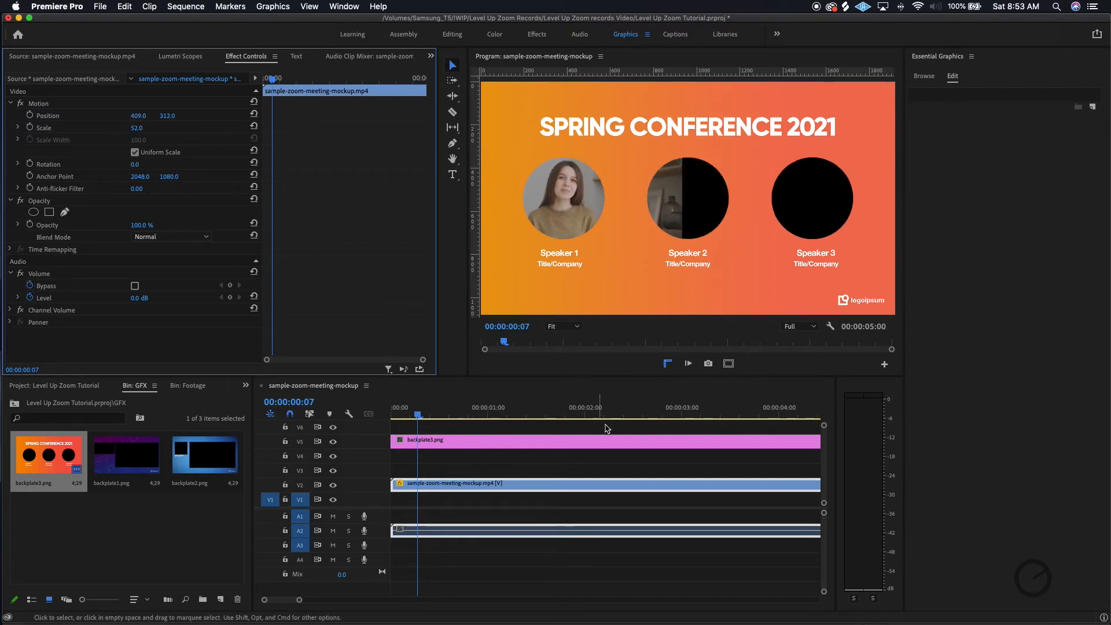
# Duplicate the meeting clip's video without its audio so aligned copies sit on V1, V2 and V3.
pyautogui.click(527, 461)
pyautogui.keyDown('alt'); pyautogui.click(512, 483); pyautogui.keyUp('alt')
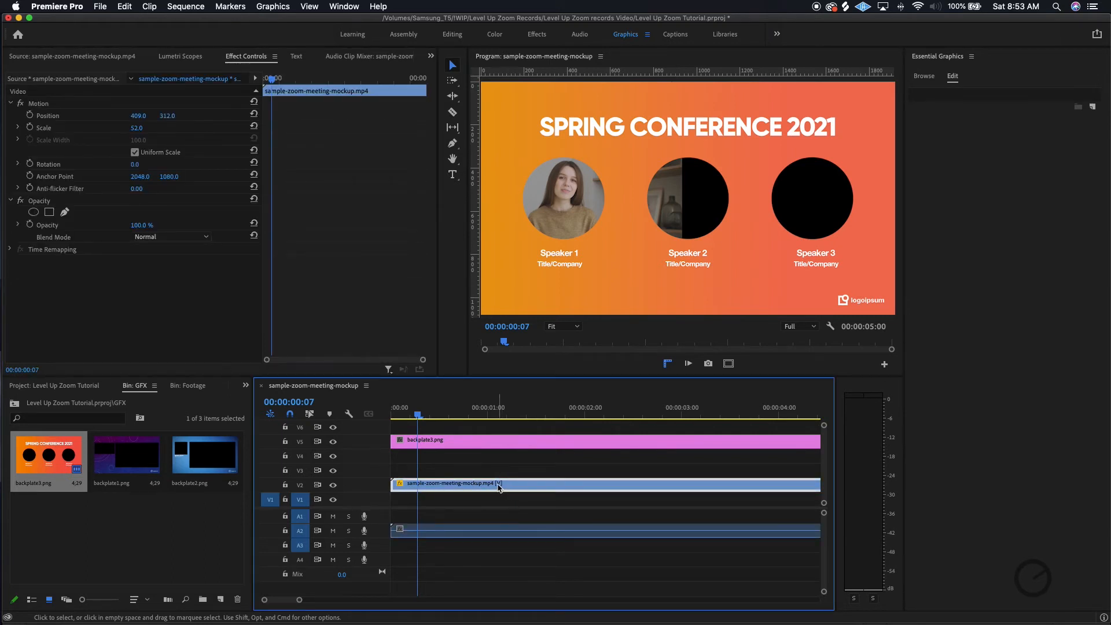
pyautogui.moveTo(502, 493); pyautogui.dragTo(474, 486)
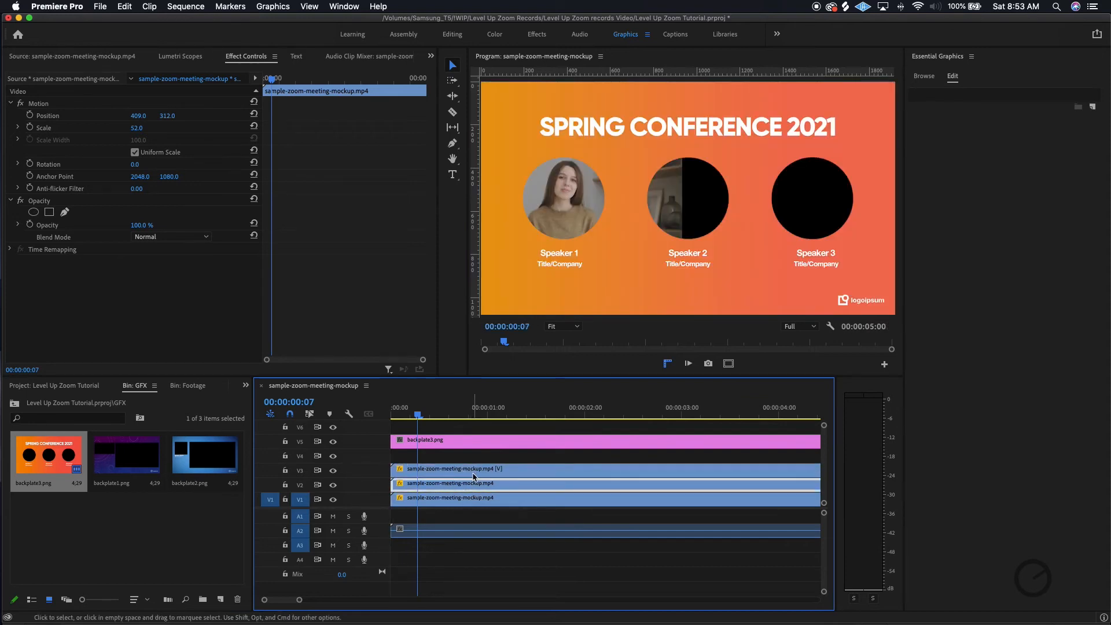
pyautogui.click(470, 496)
pyautogui.click(475, 472)
pyautogui.click(475, 486)
pyautogui.click(477, 500)
pyautogui.click(476, 473)
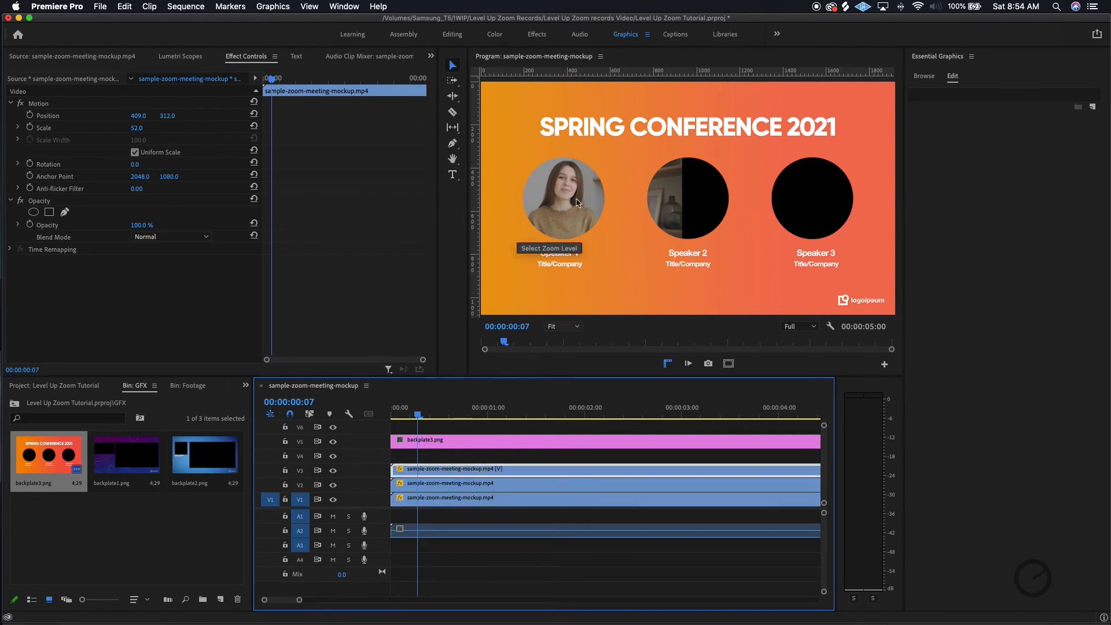
# Try moving the V2 copy to position 1368, 312, and check it by temporarily hiding track V3.
pyautogui.click(492, 488)
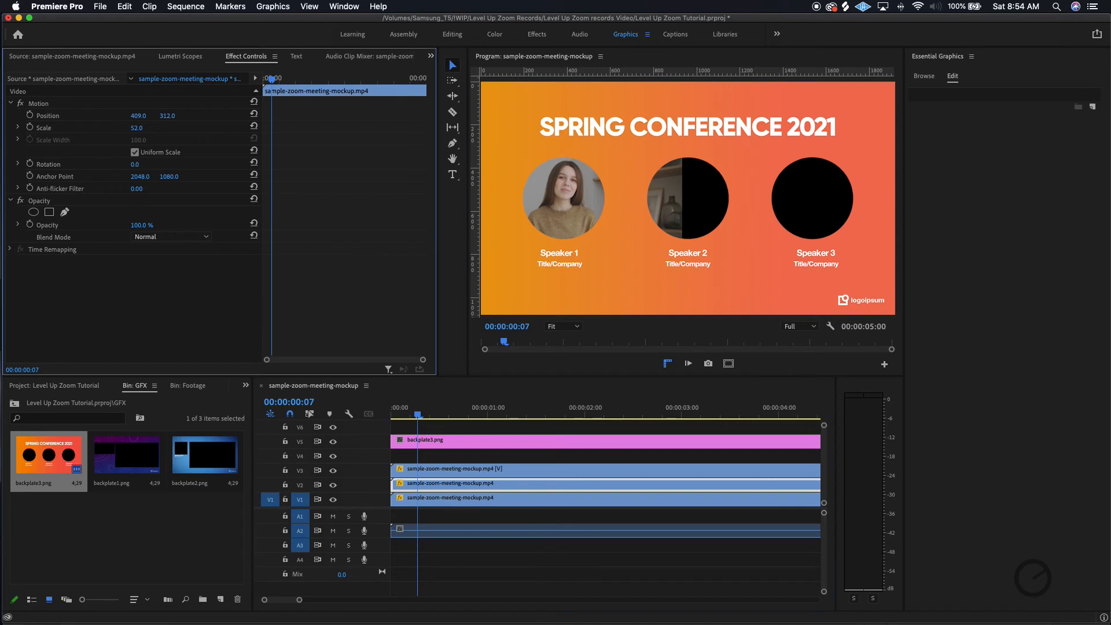
pyautogui.moveTo(139, 116); pyautogui.dragTo(413, 116)
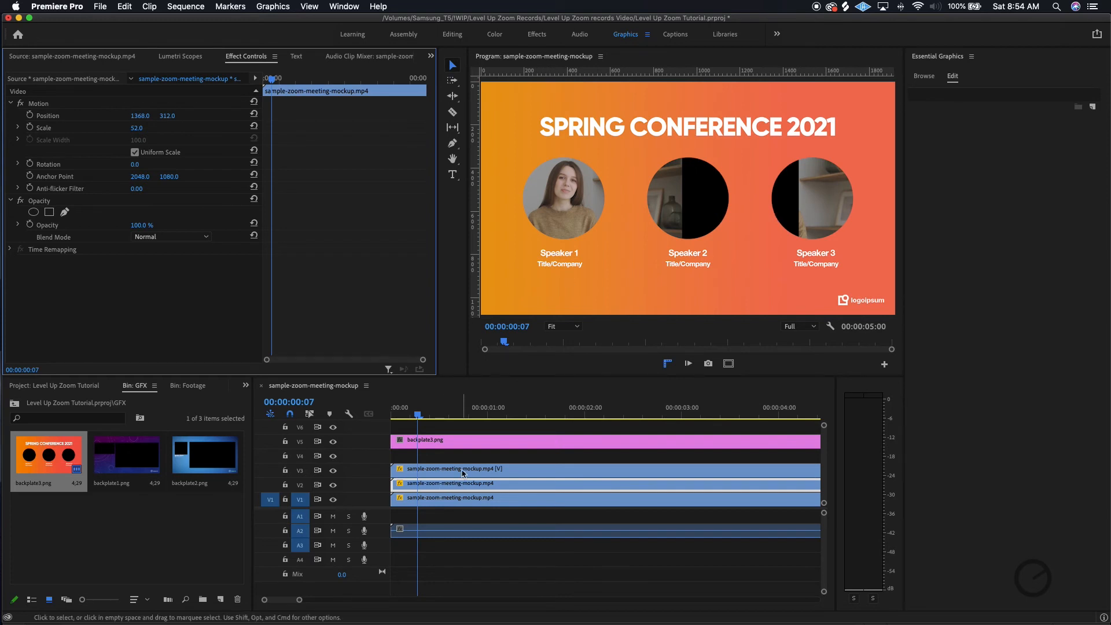
pyautogui.click(461, 472)
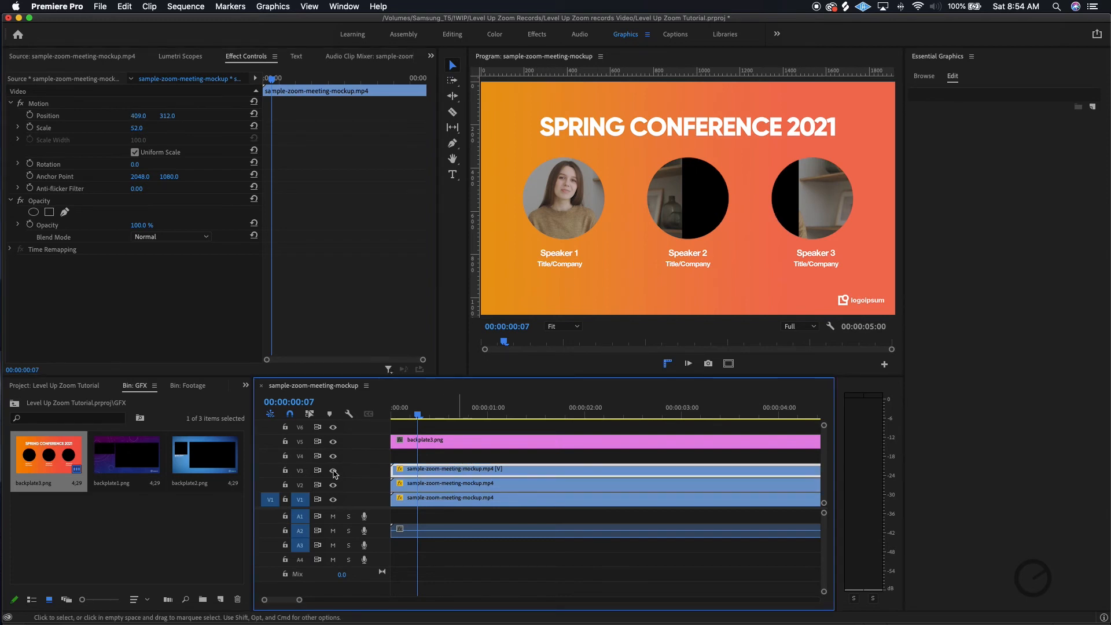
pyautogui.click(333, 471)
pyautogui.click(333, 471)
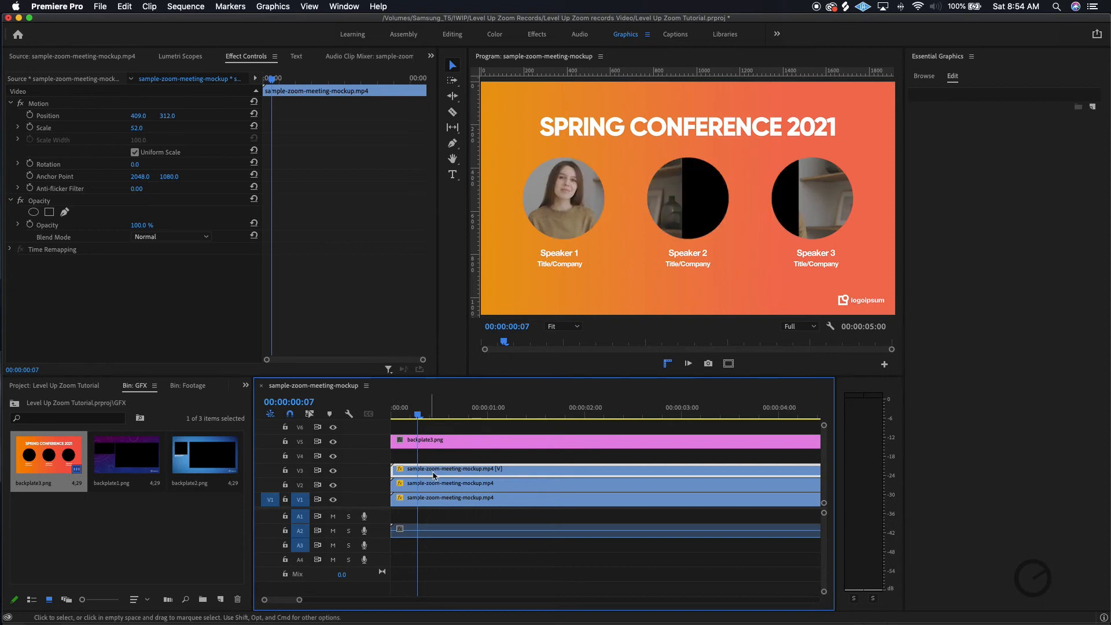
# Add an elliptical opacity mask to the V3 clip and place it around the Speaker 1 circle.
pyautogui.keyDown('shift'); pyautogui.click(464, 472); pyautogui.keyUp('shift')
pyautogui.keyDown('shift'); pyautogui.click(463, 471); pyautogui.keyUp('shift')
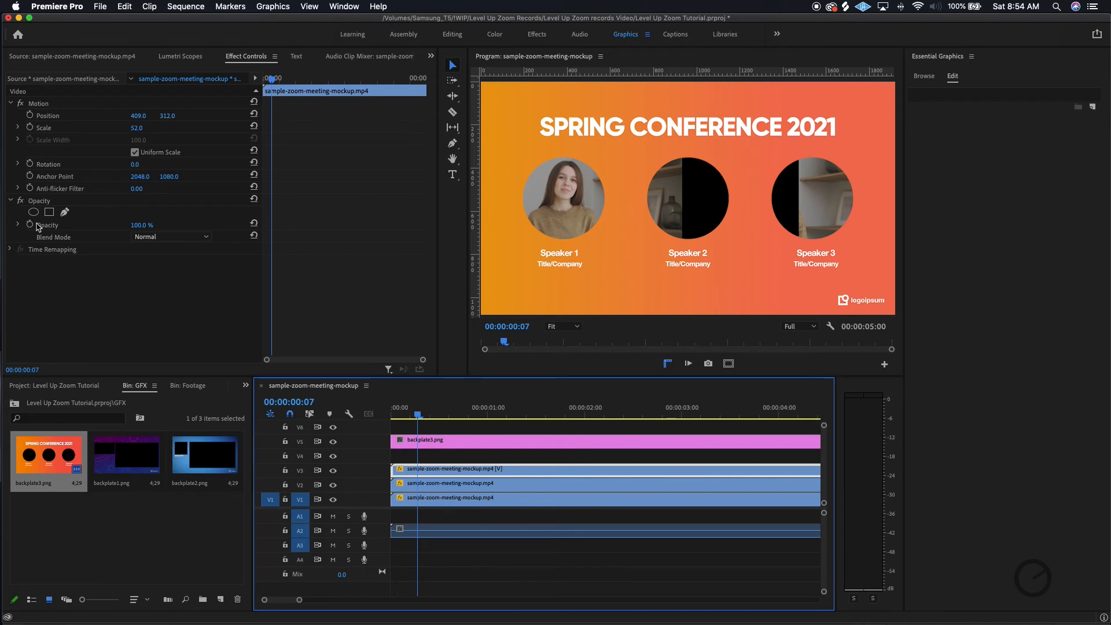
pyautogui.click(33, 212)
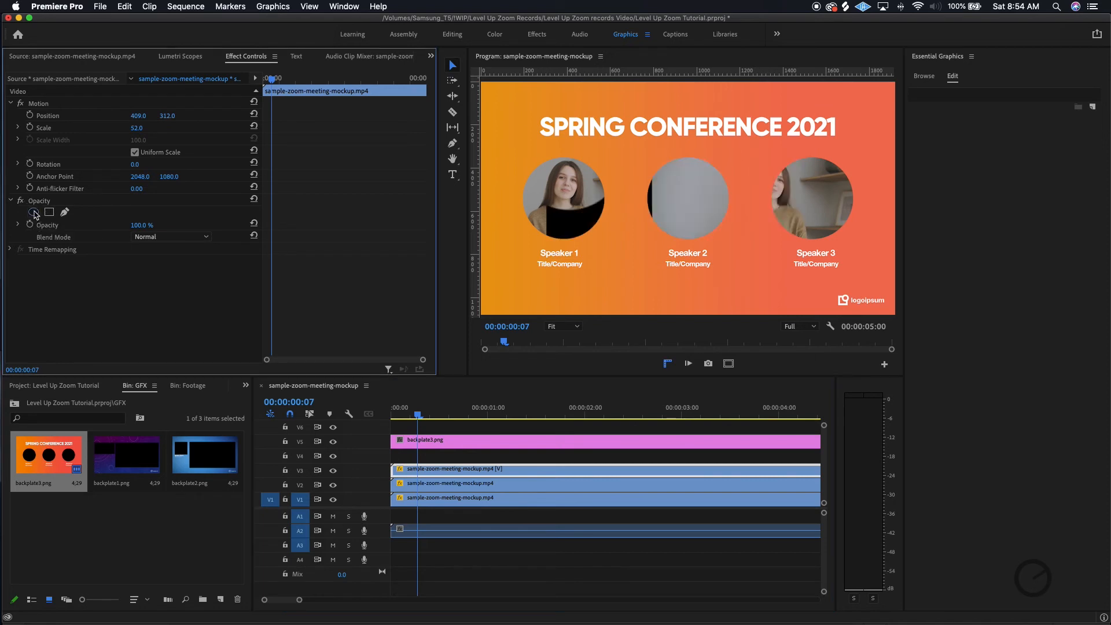
pyautogui.moveTo(579, 142); pyautogui.dragTo(569, 194)
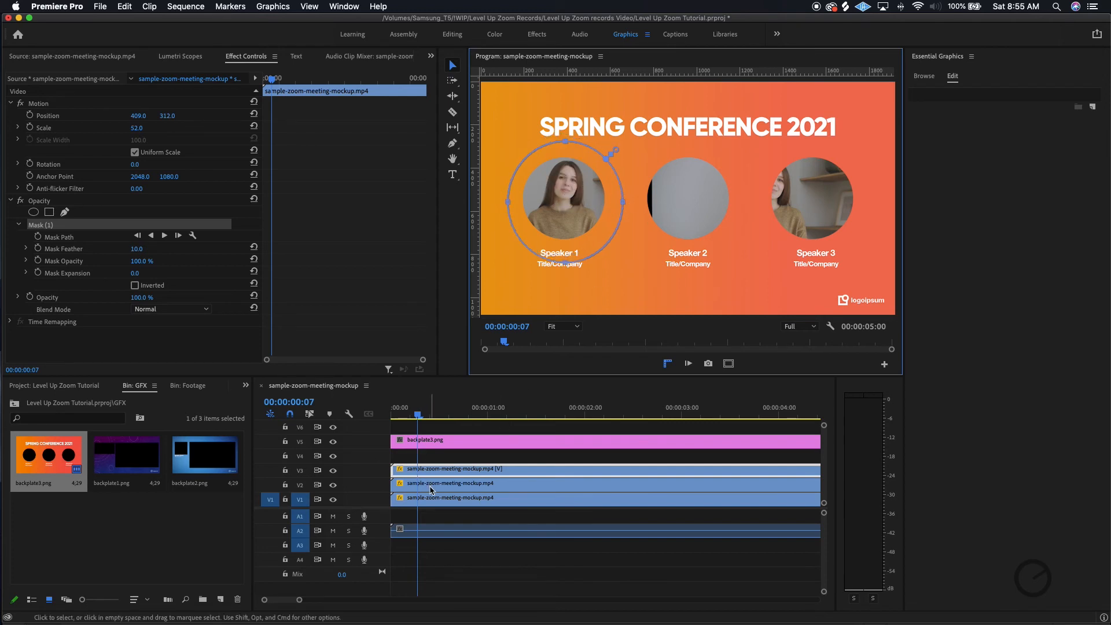
# Hide track V1 and move the V2 clip to position 1504, 877 so the participant in blue fills the Speaker 2 circle.
pyautogui.click(333, 500)
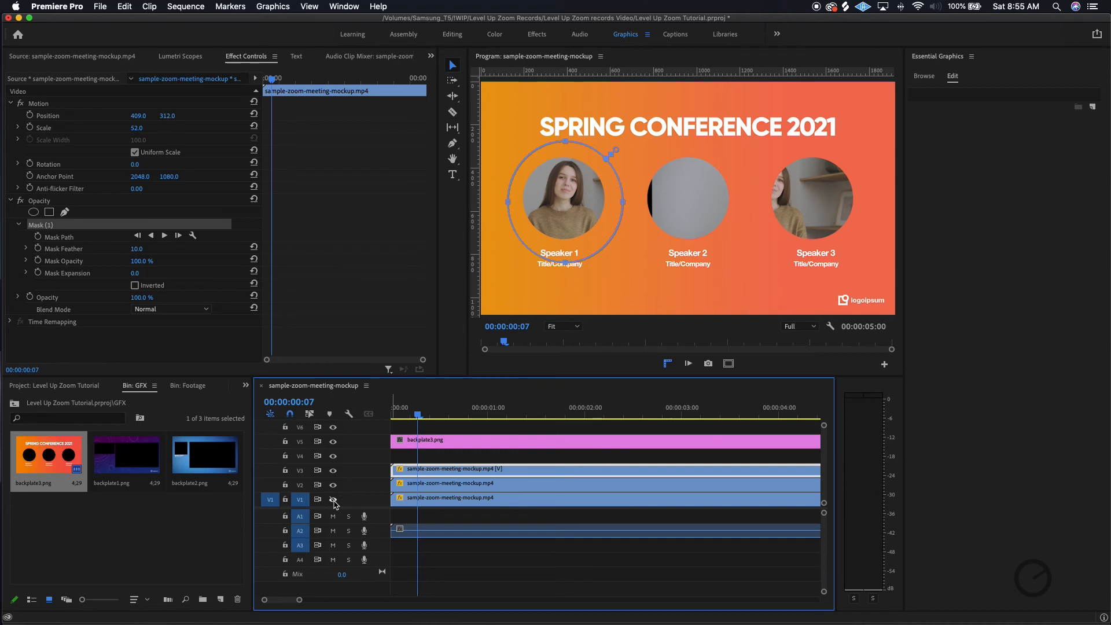
pyautogui.click(333, 485)
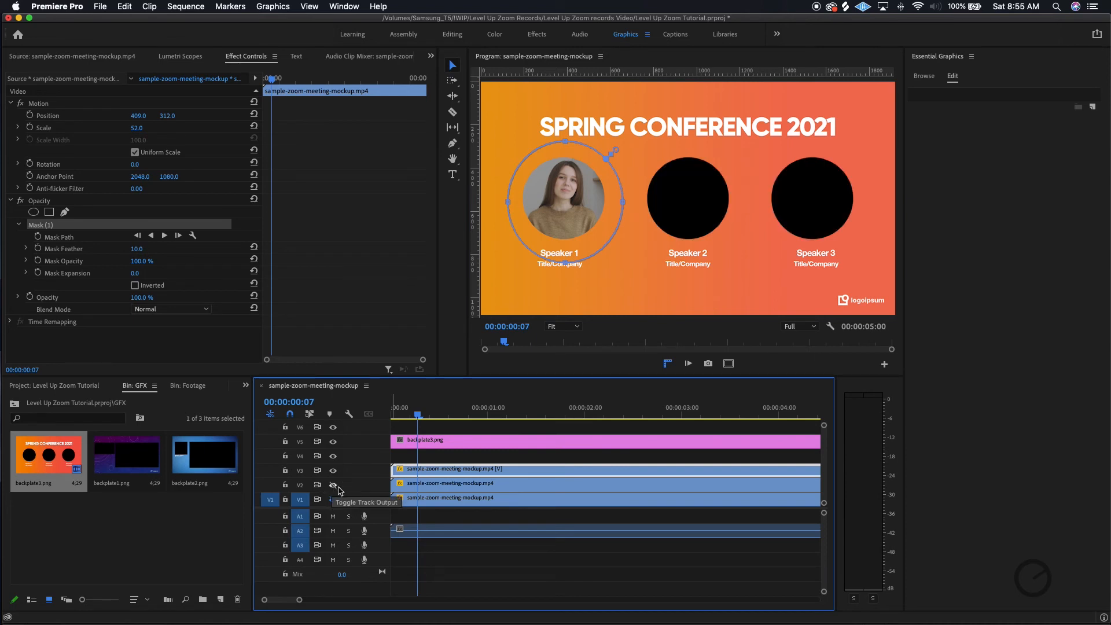
pyautogui.click(460, 456)
pyautogui.click(451, 483)
pyautogui.click(334, 485)
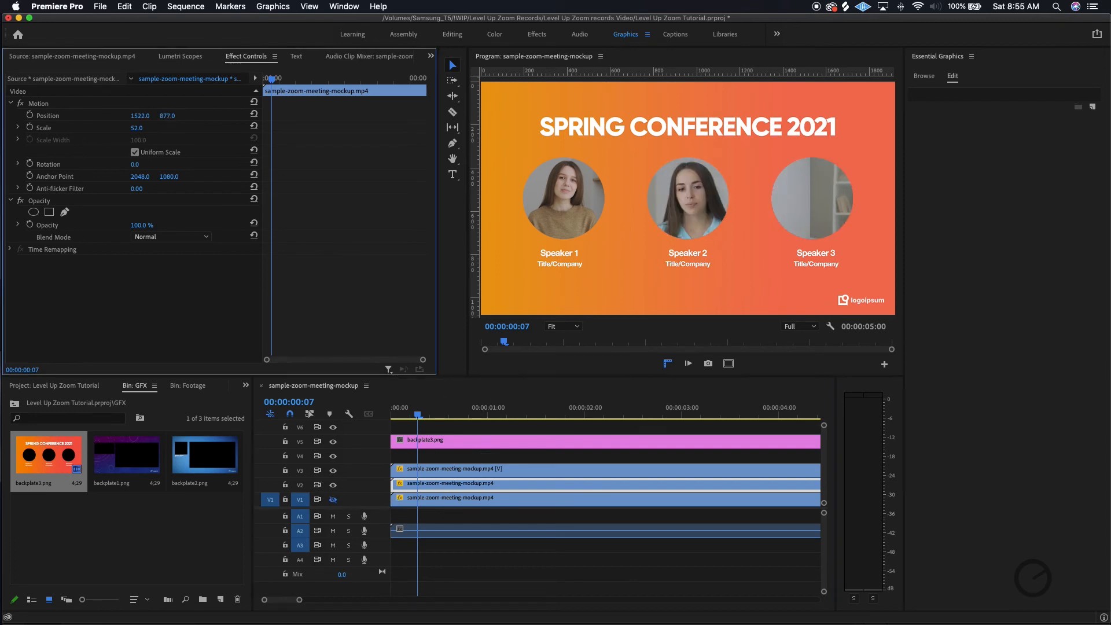
pyautogui.moveTo(140, 116); pyautogui.dragTo(129, 115)
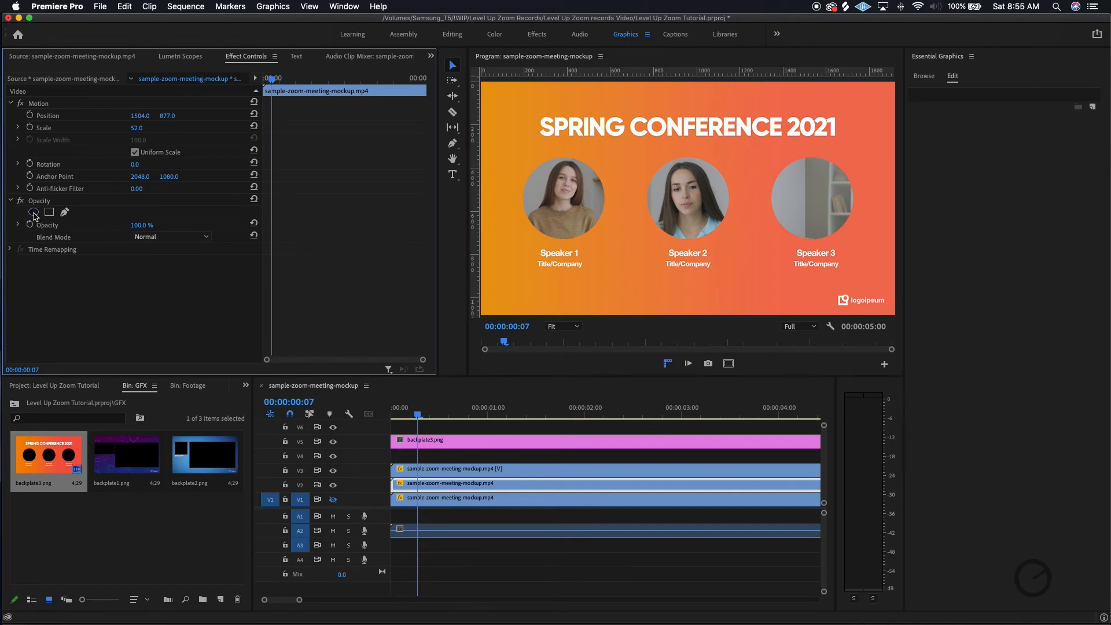
# Mask the V2 clip with an ellipse fitted around the Speaker 2 circle, and show track V1 again.
pyautogui.click(33, 212)
pyautogui.moveTo(807, 254); pyautogui.dragTo(690, 180)
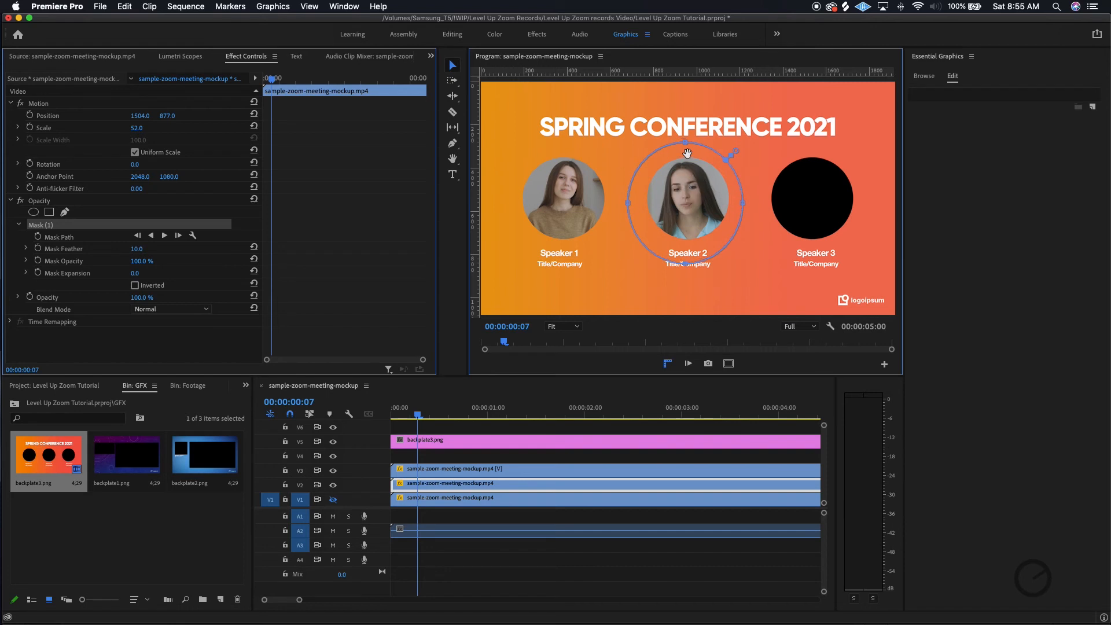
pyautogui.moveTo(685, 143); pyautogui.dragTo(688, 150)
pyautogui.moveTo(685, 263); pyautogui.dragTo(684, 253)
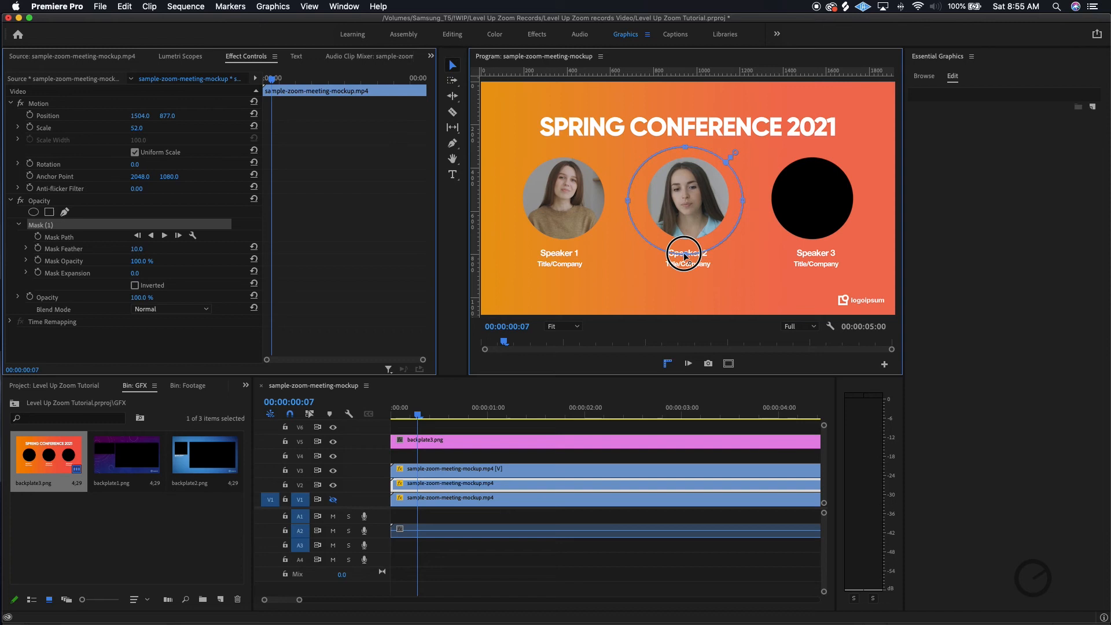
pyautogui.moveTo(629, 200); pyautogui.dragTo(640, 191)
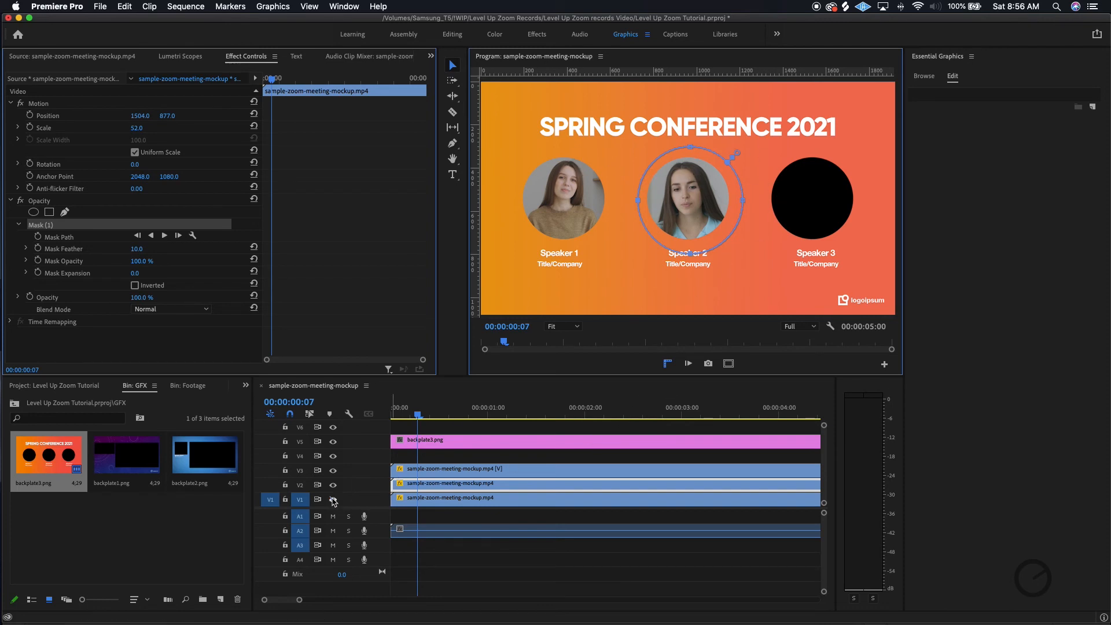
# Move the V1 clip to position 988, 876 so the man fills the Speaker 3 circle, and check the layout at 00:00:03:07.
pyautogui.click(450, 497)
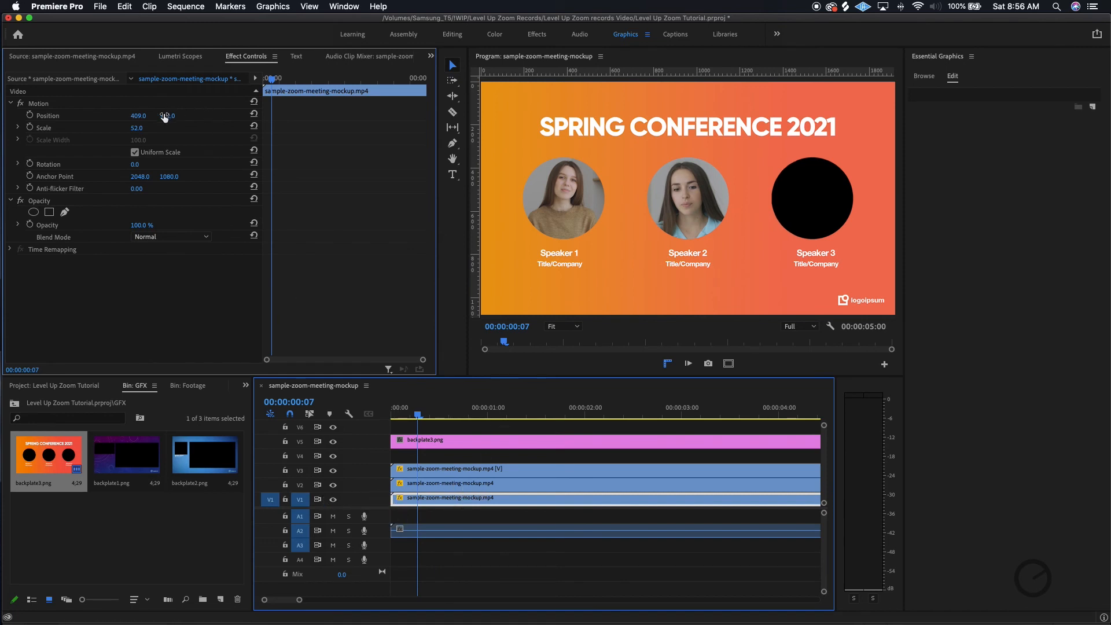
pyautogui.moveTo(165, 118); pyautogui.dragTo(479, 117)
pyautogui.moveTo(138, 115); pyautogui.dragTo(473, 116)
pyautogui.moveTo(166, 116)
pyautogui.mouseDown()
pyautogui.moveTo(209, 116)
pyautogui.moveTo(172, 116)
pyautogui.mouseUp()
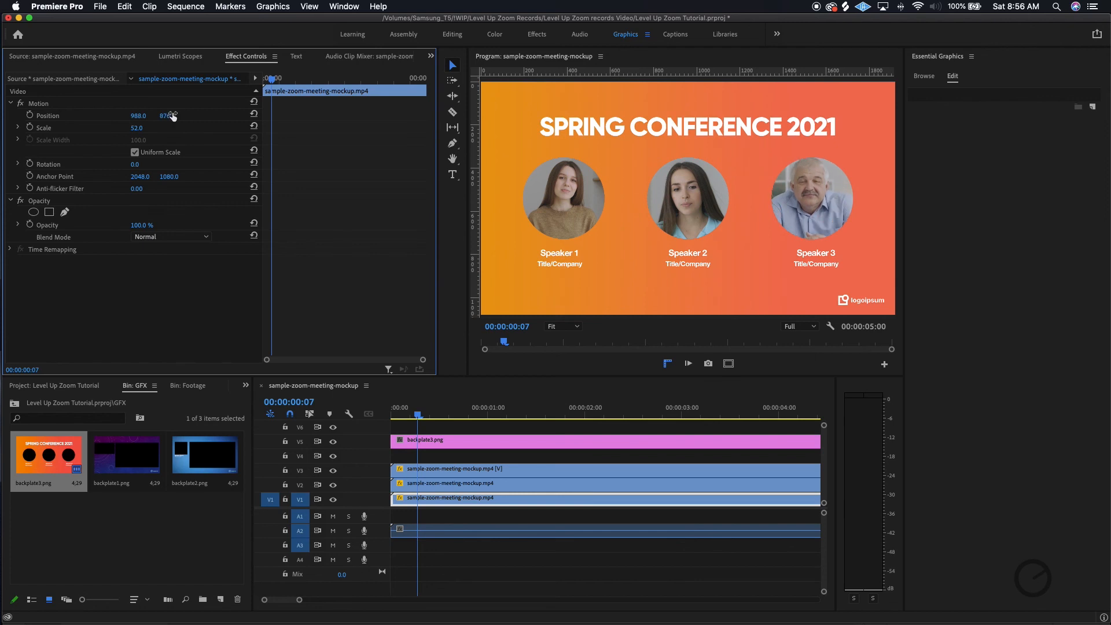
pyautogui.moveTo(412, 411); pyautogui.dragTo(708, 410)
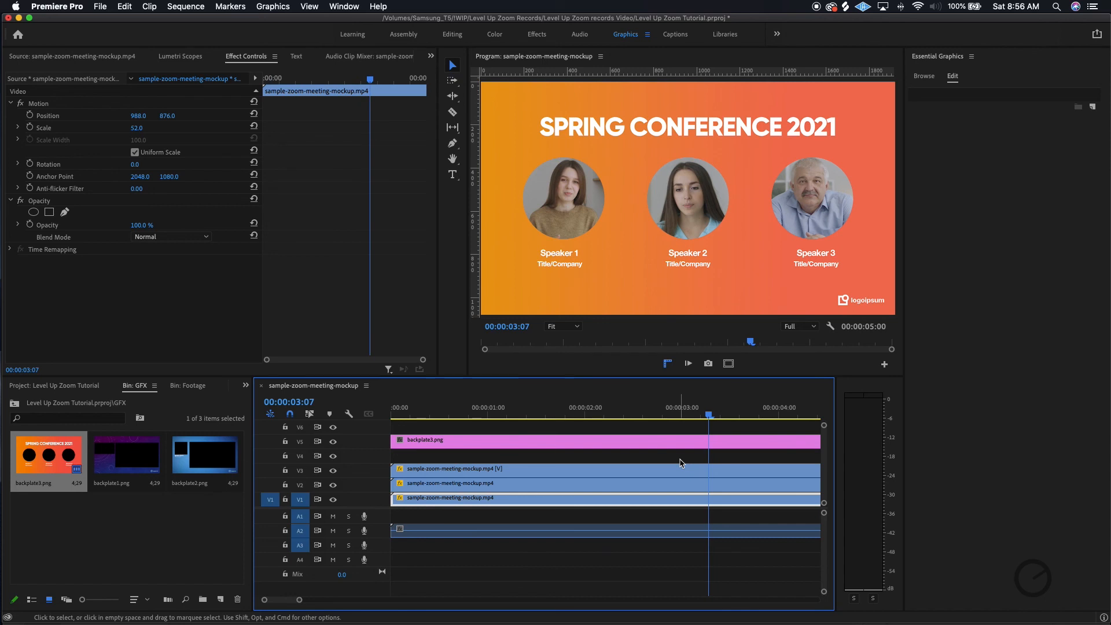
pyautogui.click(679, 483)
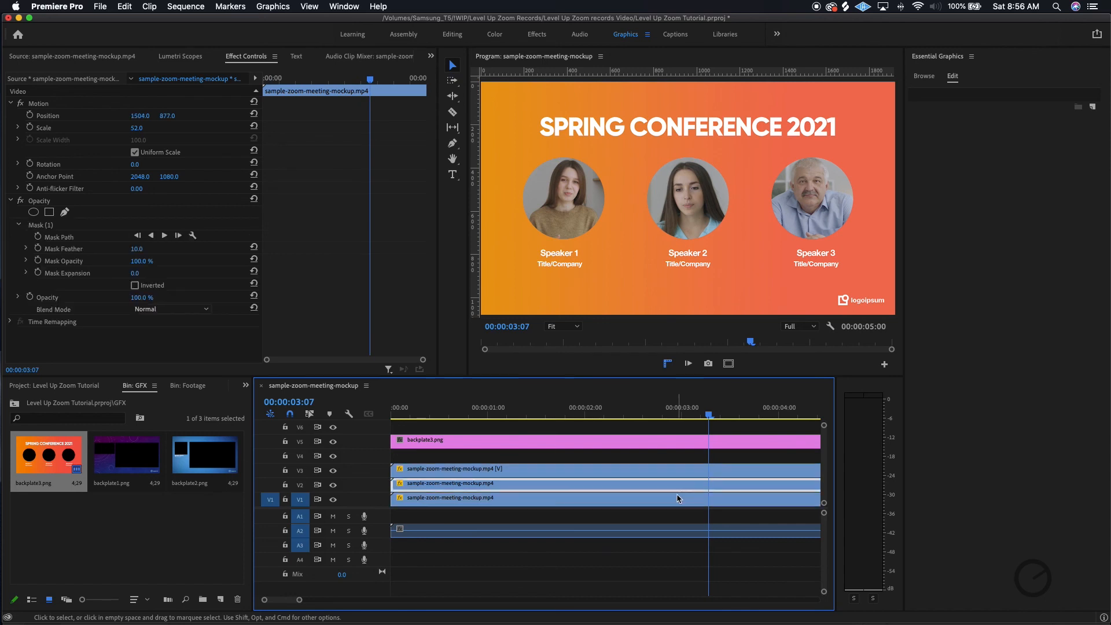
pyautogui.click(678, 498)
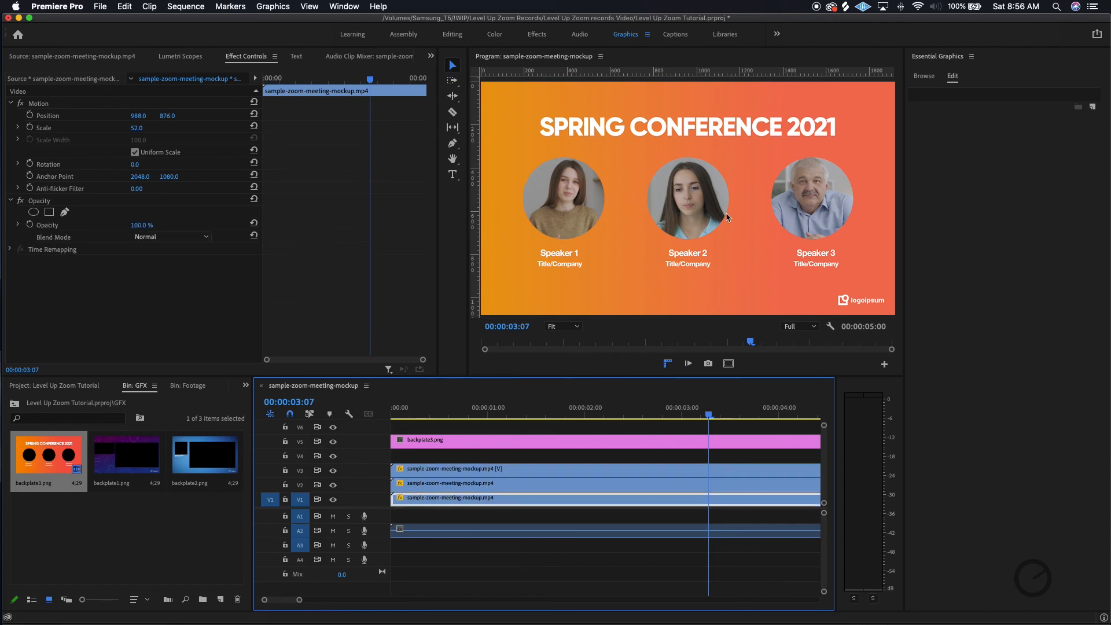